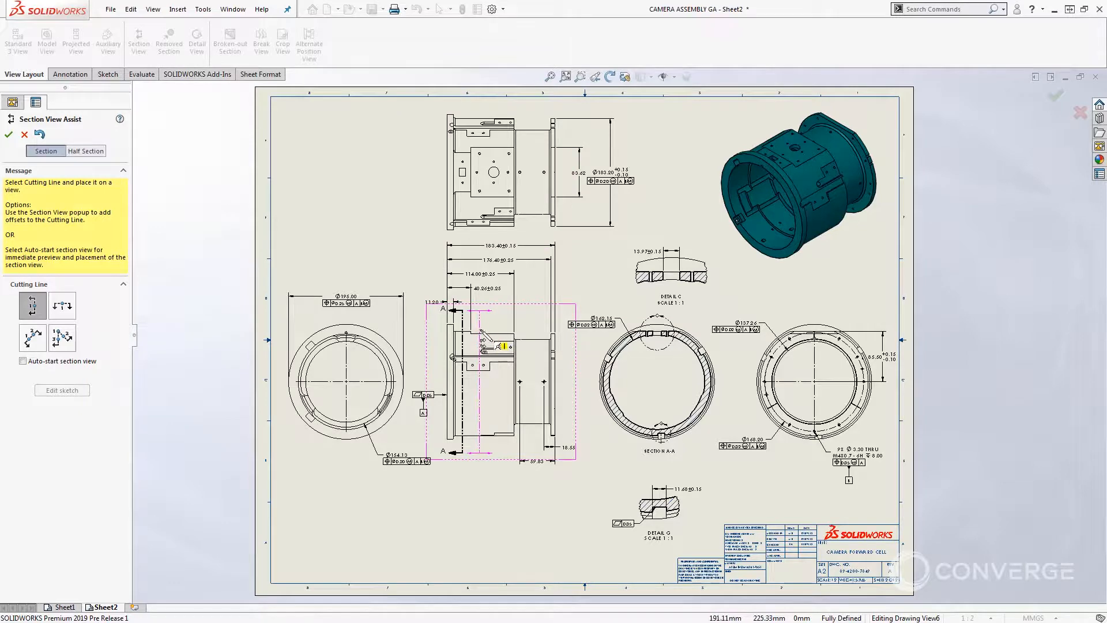
pyautogui.click(442, 312)
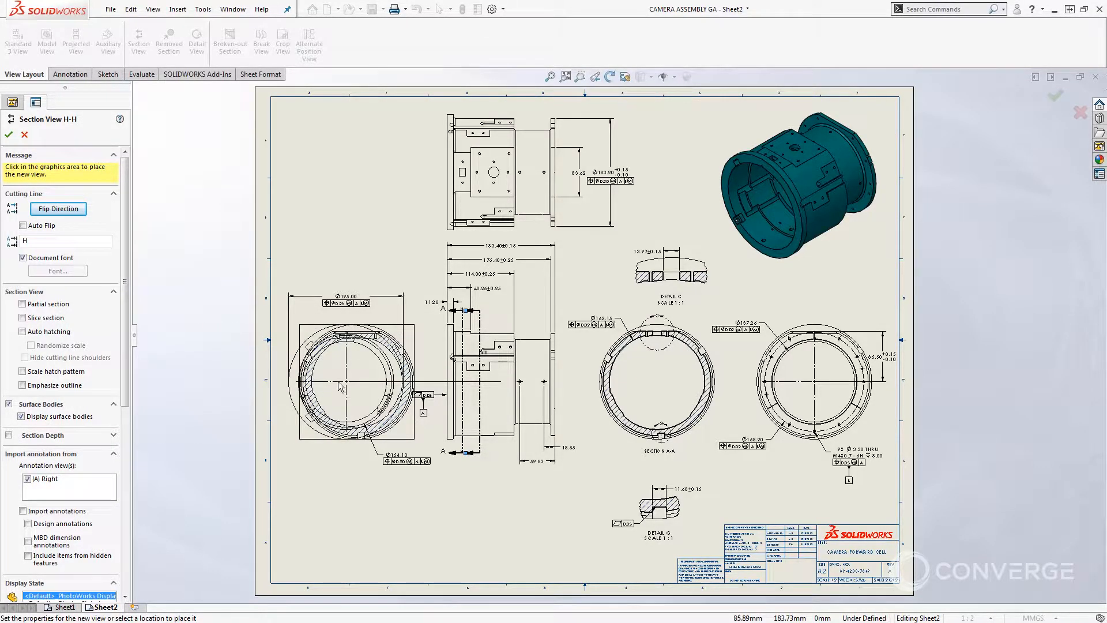
pyautogui.click(55, 321)
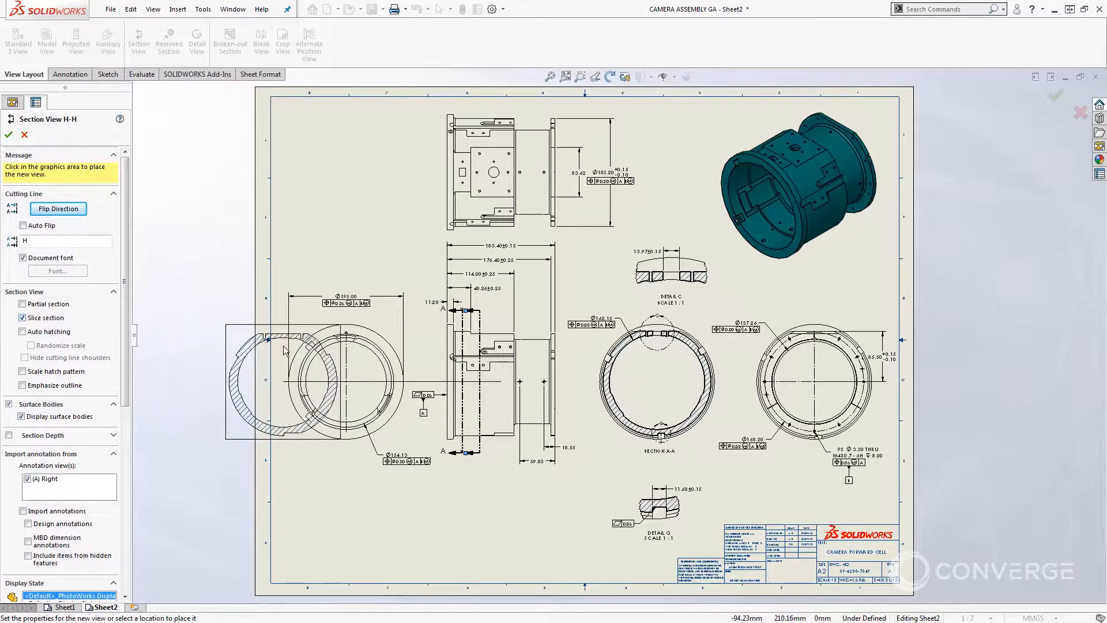
pyautogui.click(24, 135)
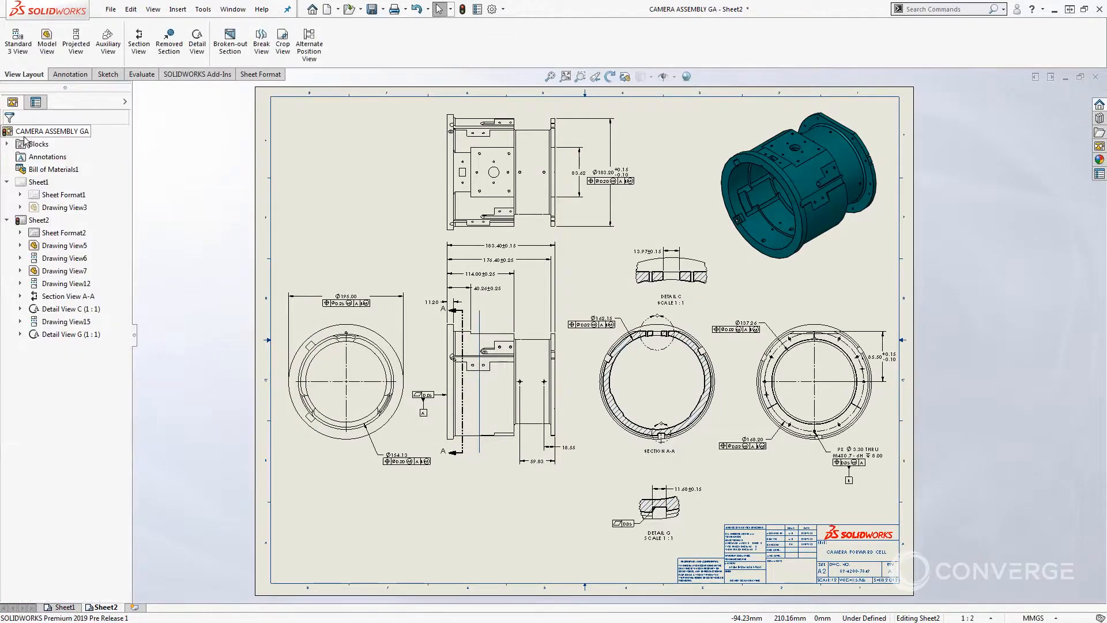
pyautogui.click(480, 329)
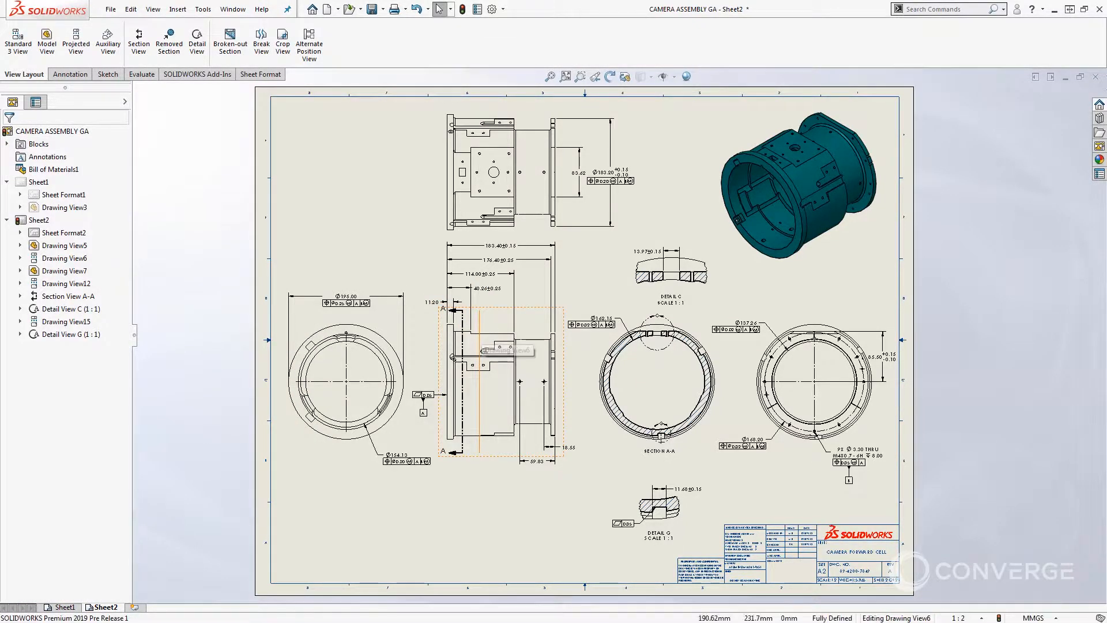
pyautogui.press('Escape')
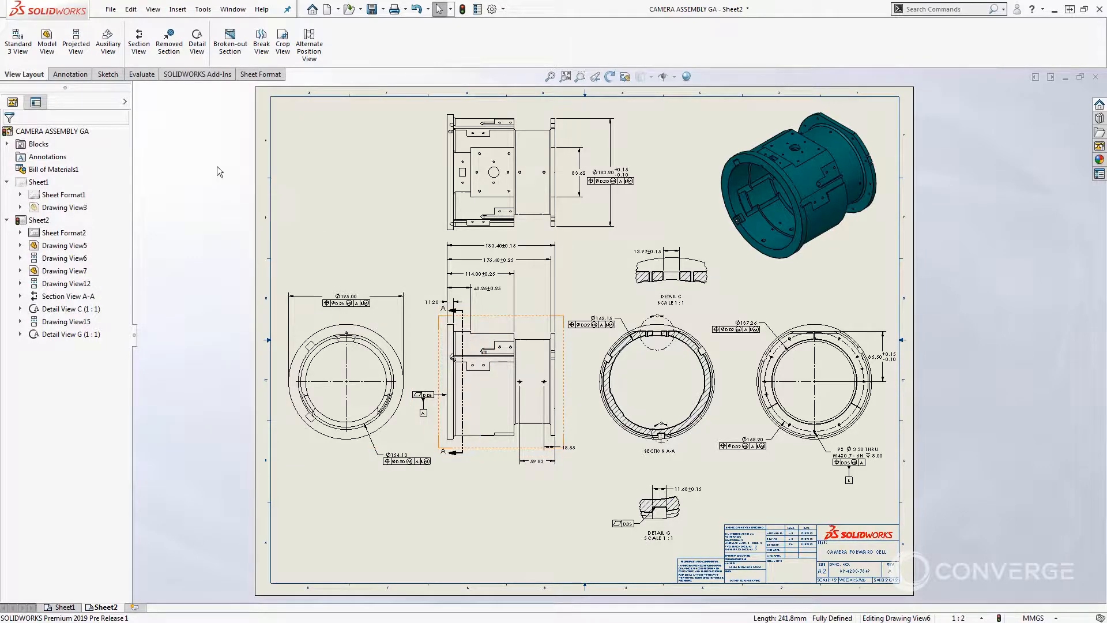
# Step: Create a removed section from the front view's opposed upper and lower body edges with automatic cutting line placement, and place it below that view
pyautogui.click(170, 47)
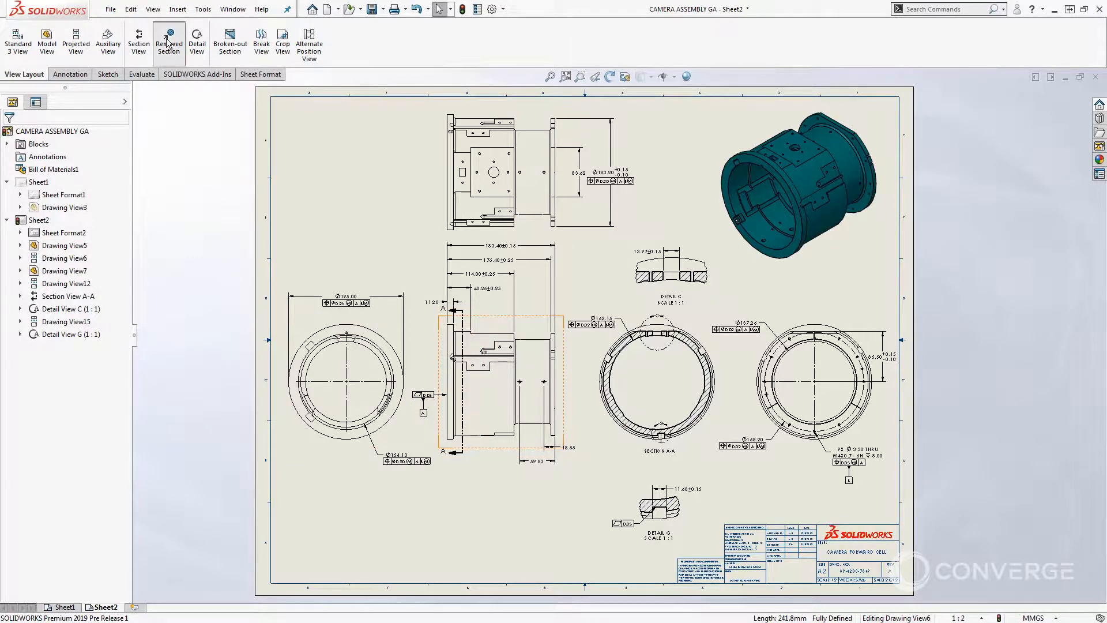
pyautogui.click(477, 334)
pyautogui.click(481, 434)
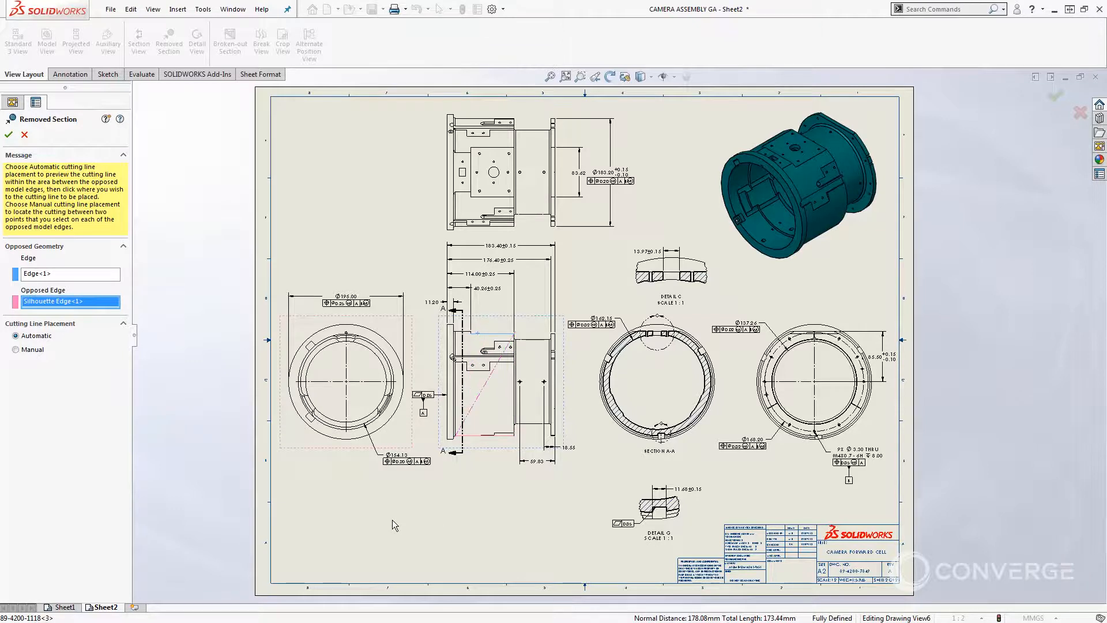
pyautogui.click(479, 553)
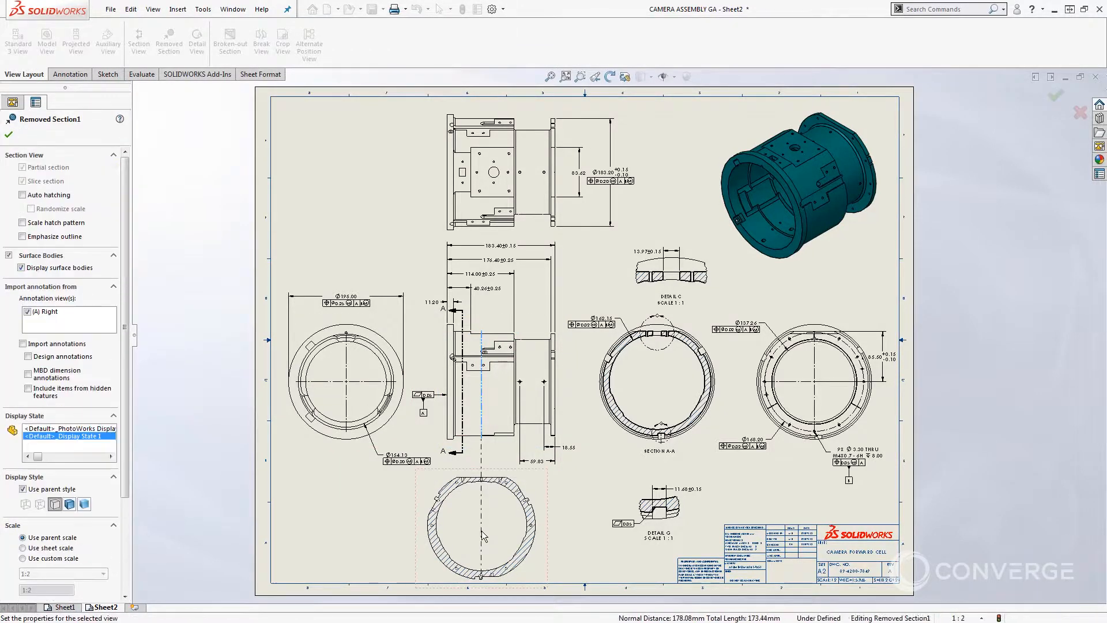
pyautogui.click(484, 535)
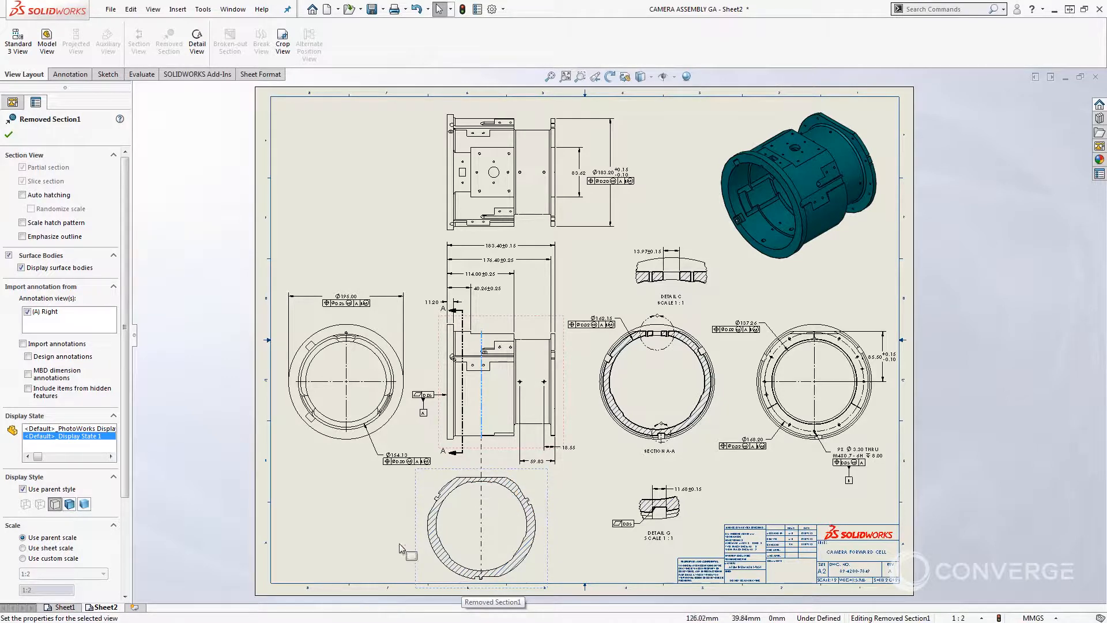
pyautogui.click(382, 522)
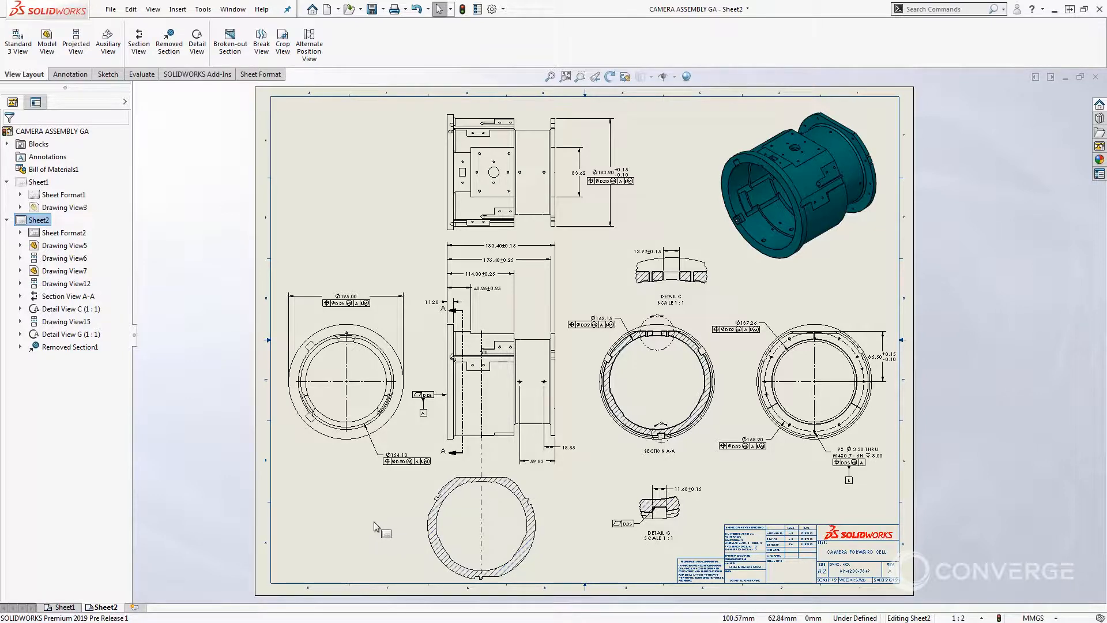
# Step: Add specified-limit tolerance modifiers to the 183.20 diameter dimension, using GN for the upper limit and LP for the lower
pyautogui.click(580, 76)
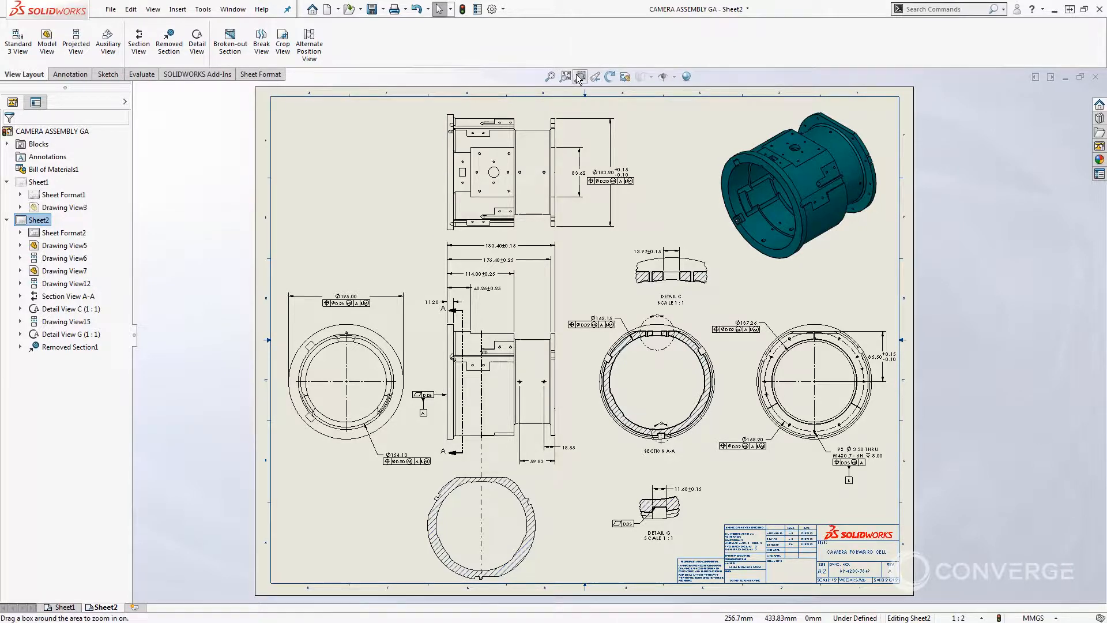
pyautogui.moveTo(565, 147); pyautogui.dragTo(652, 211)
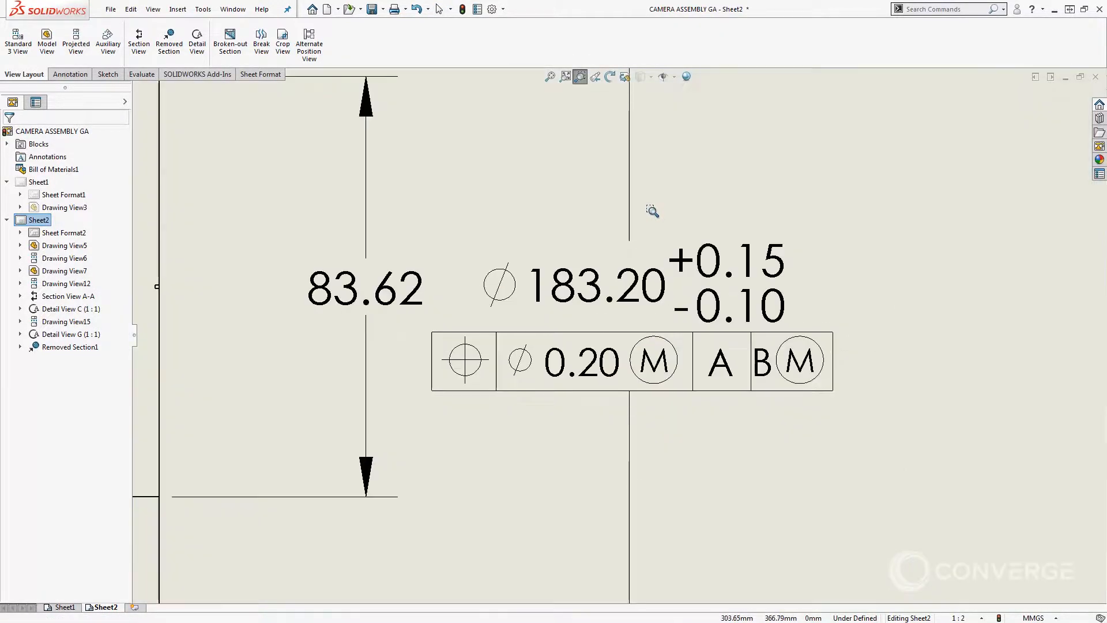
pyautogui.press('Escape')
pyautogui.click(637, 279)
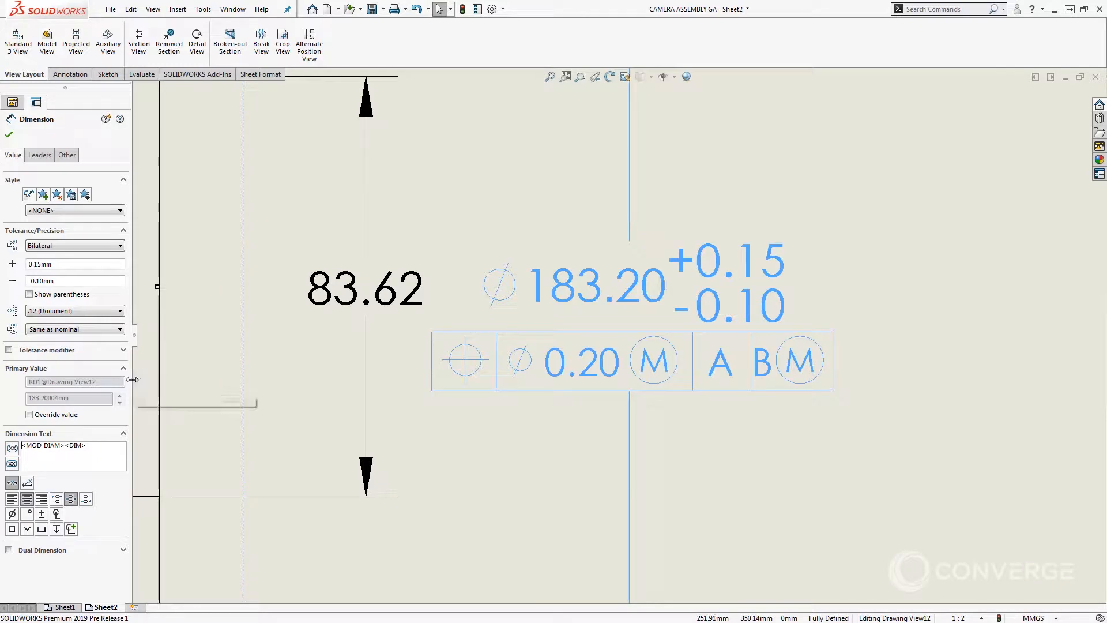
pyautogui.click(57, 350)
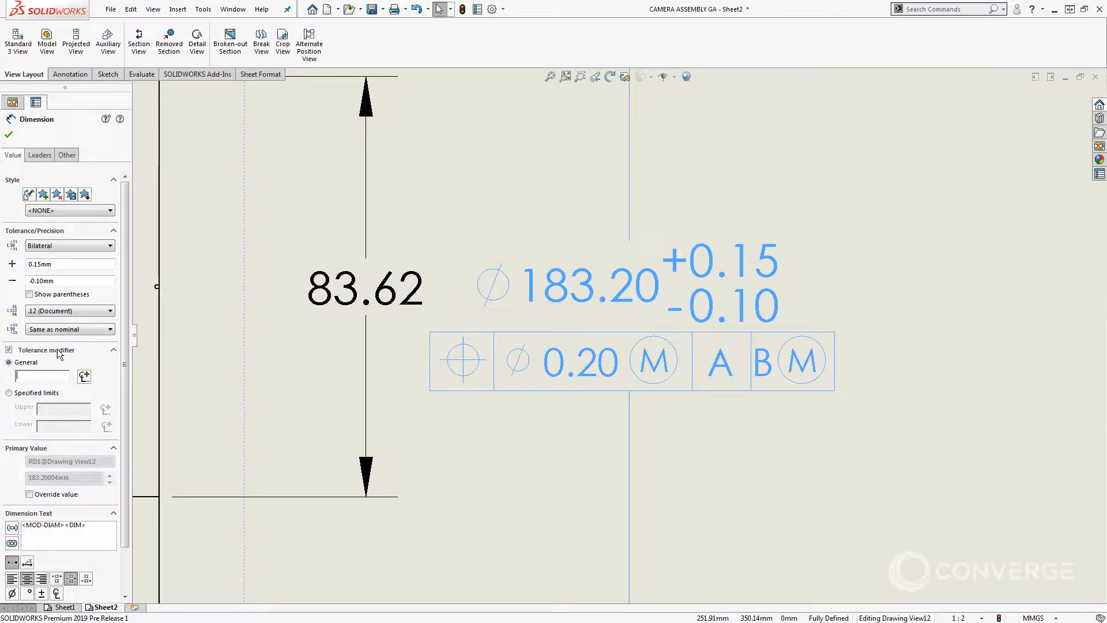
pyautogui.click(10, 393)
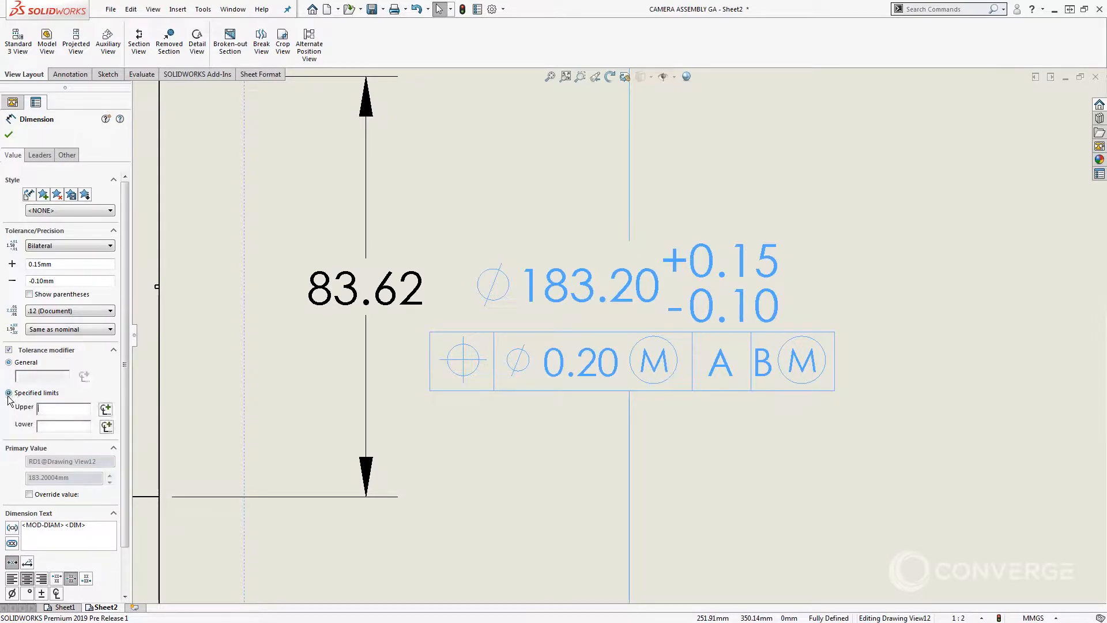
pyautogui.click(106, 409)
pyautogui.click(177, 425)
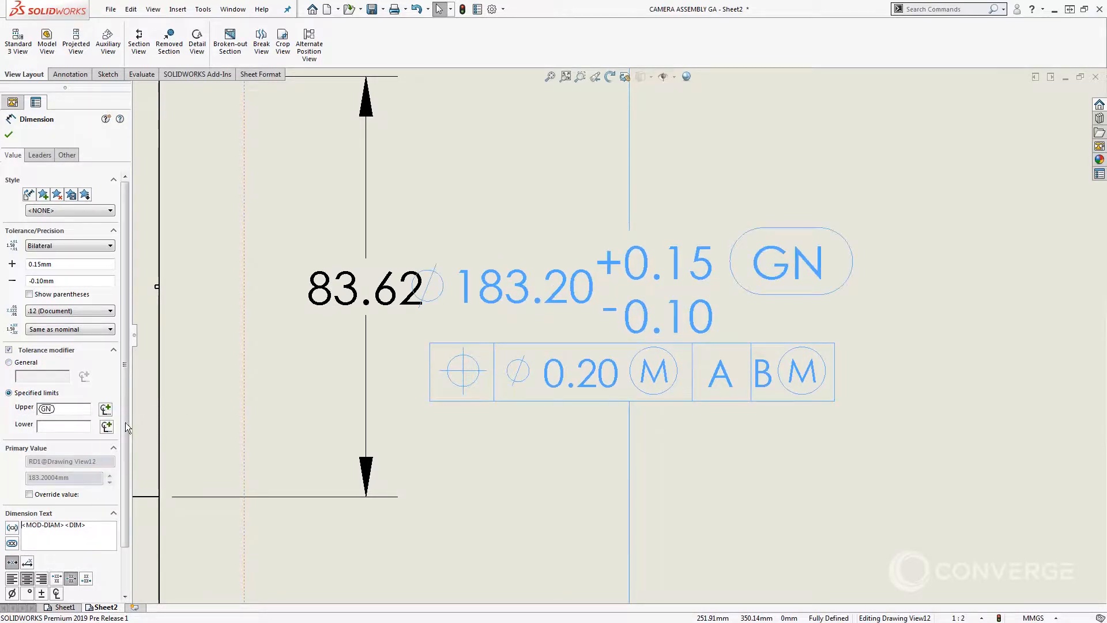
pyautogui.click(106, 426)
pyautogui.click(108, 443)
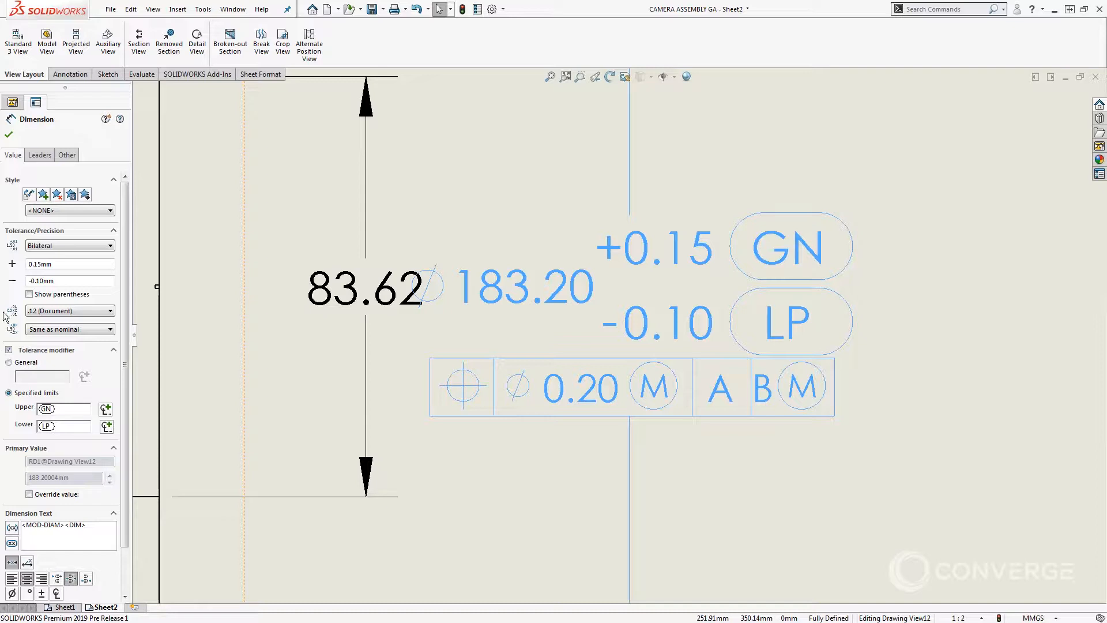
pyautogui.click(8, 136)
# Step: Insert a hole table for the top view's square plate face, with the large central hole as origin, in the sheet's upper-left corner
pyautogui.scroll(-3, 694, 438)
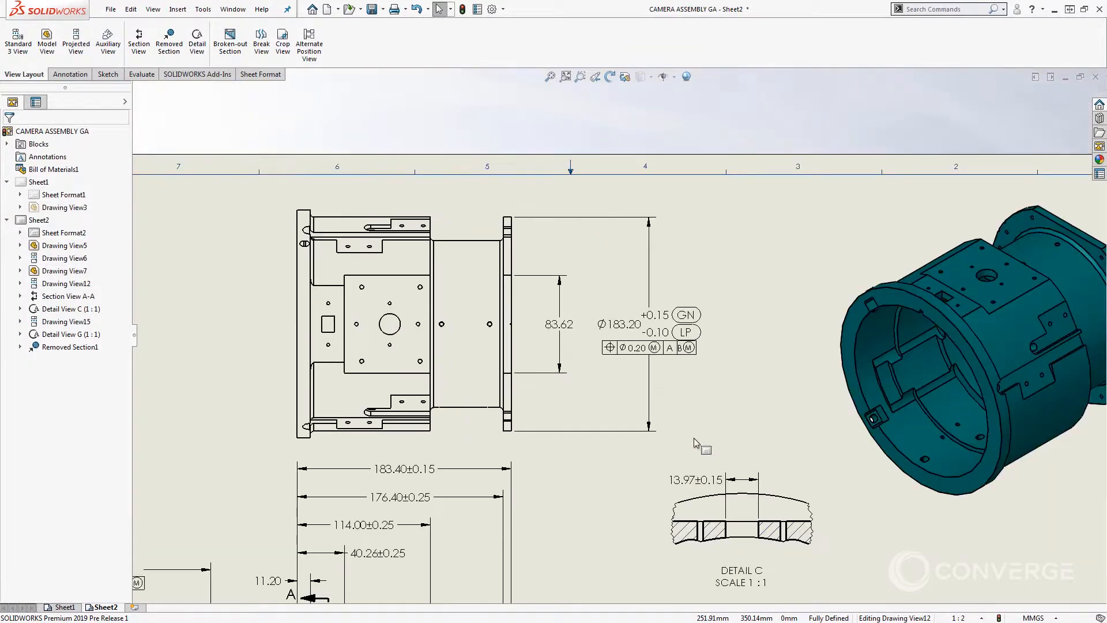
pyautogui.scroll(-2, 236, 320)
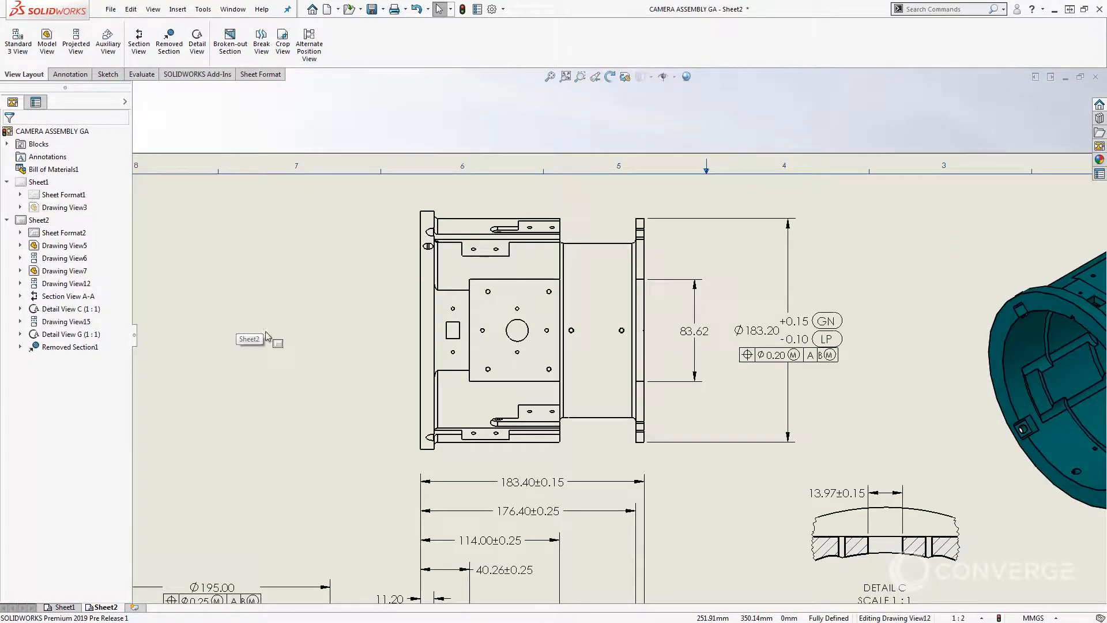
pyautogui.click(86, 75)
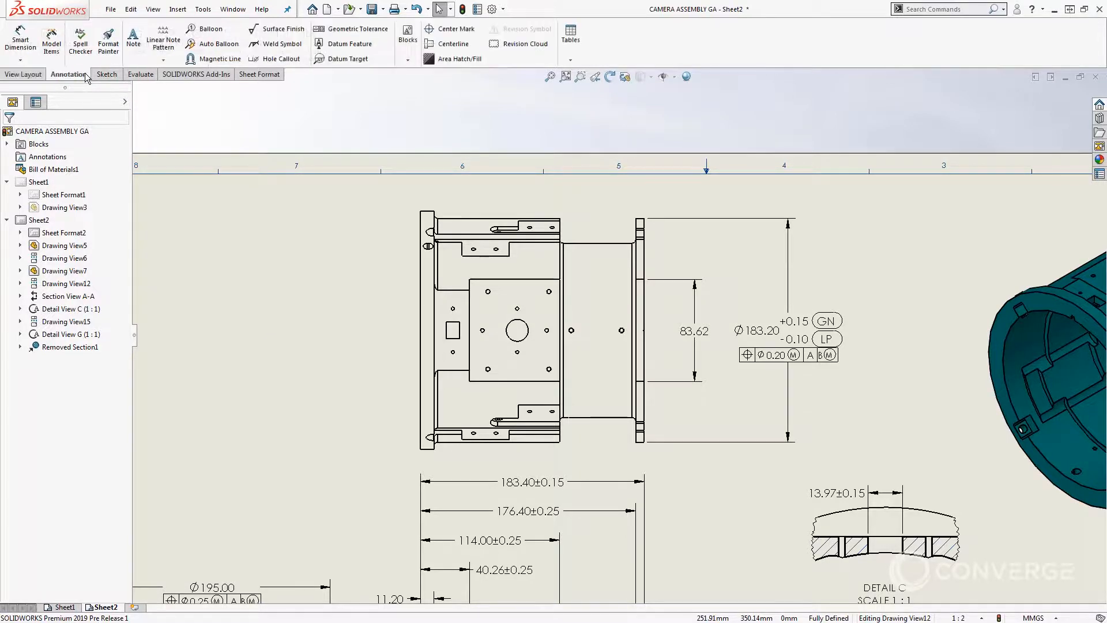
pyautogui.click(570, 56)
pyautogui.click(594, 87)
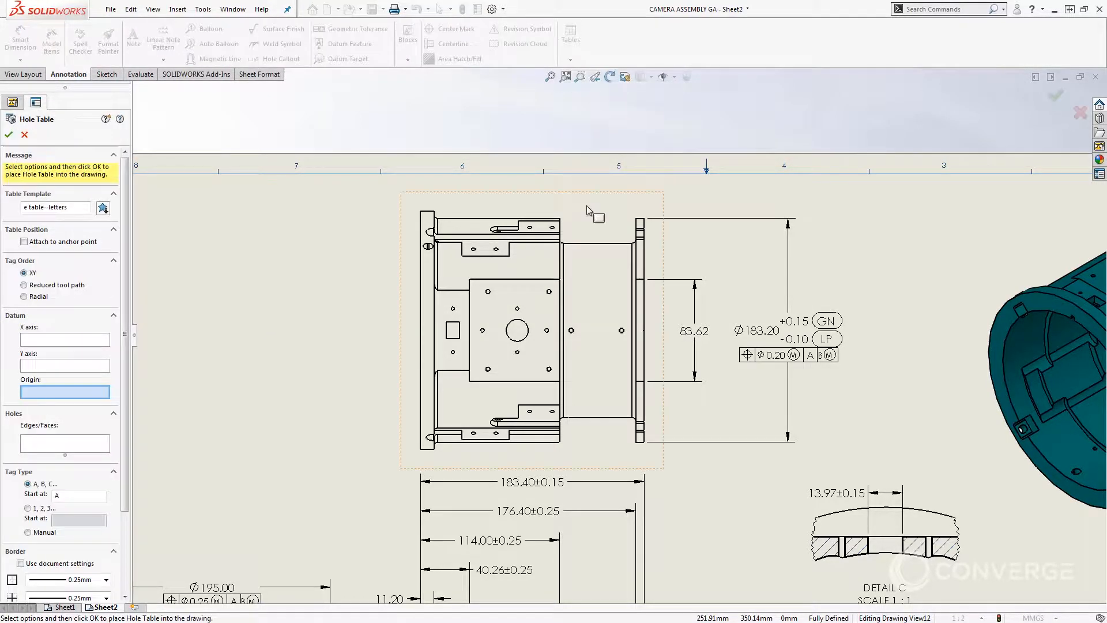
pyautogui.click(518, 323)
pyautogui.click(485, 320)
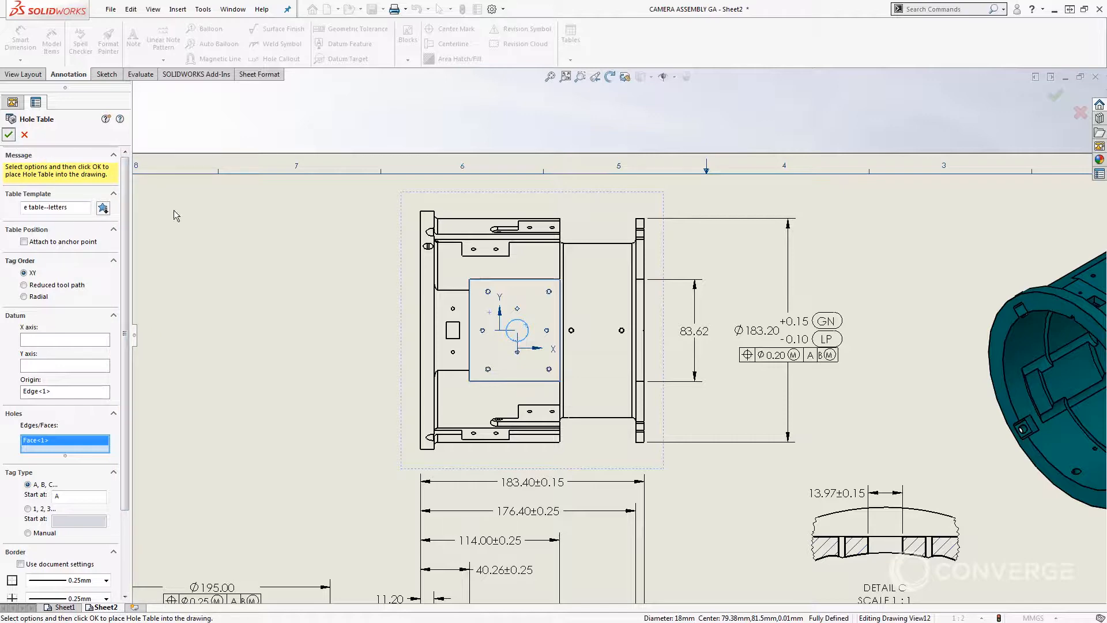
pyautogui.scroll(3, 247, 213)
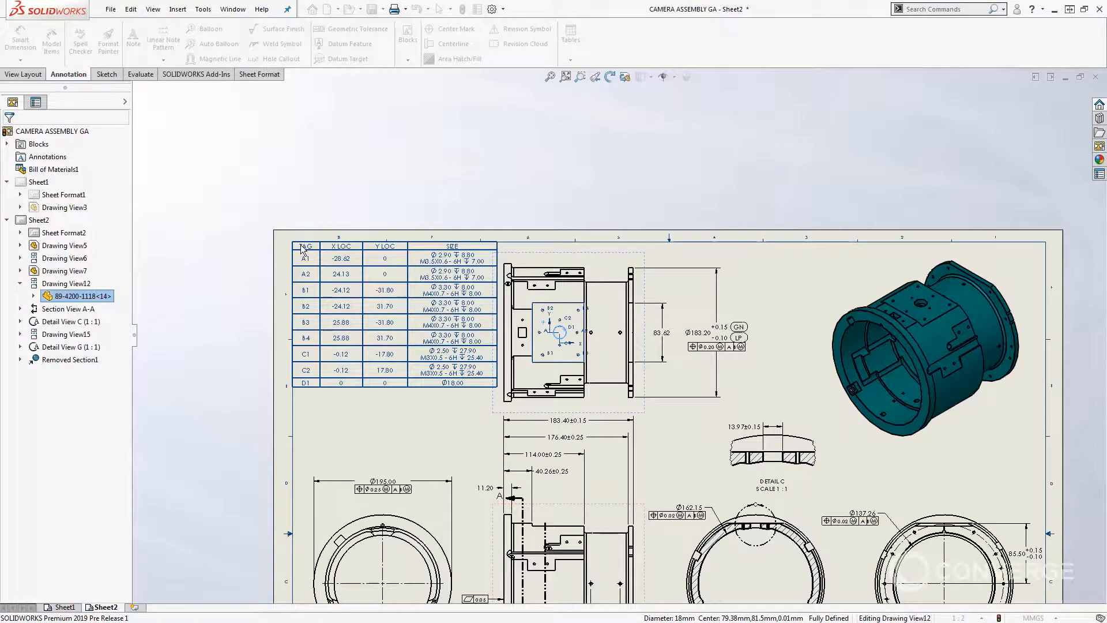
pyautogui.click(302, 248)
# Step: Try the Reduced tool path tag order on the hole table, and settle on Radial
pyautogui.scroll(2, 323, 231)
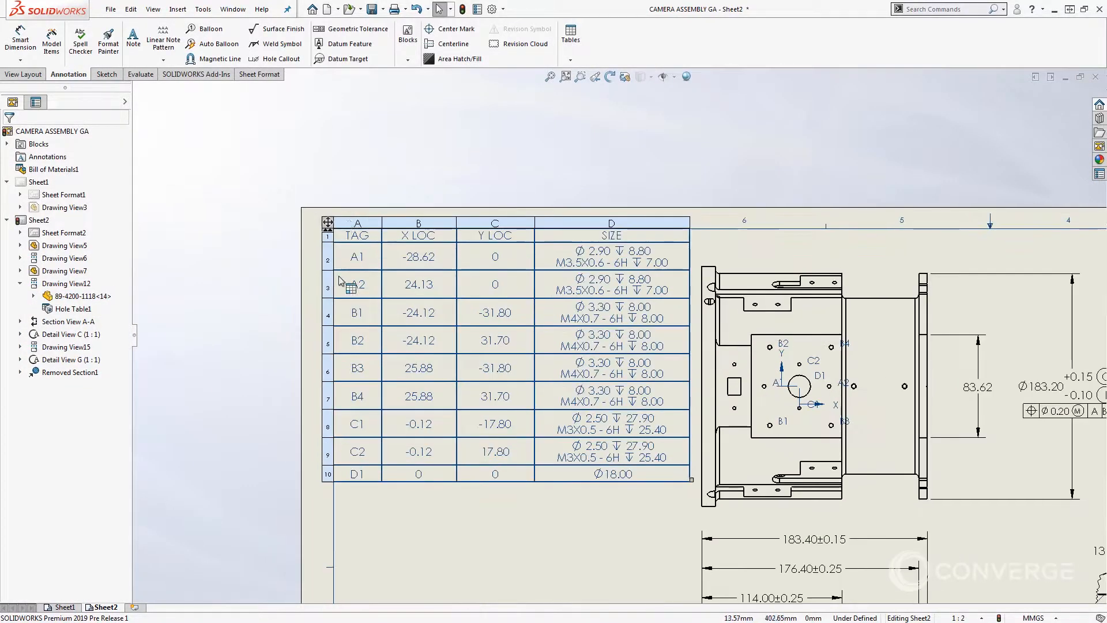
pyautogui.click(328, 222)
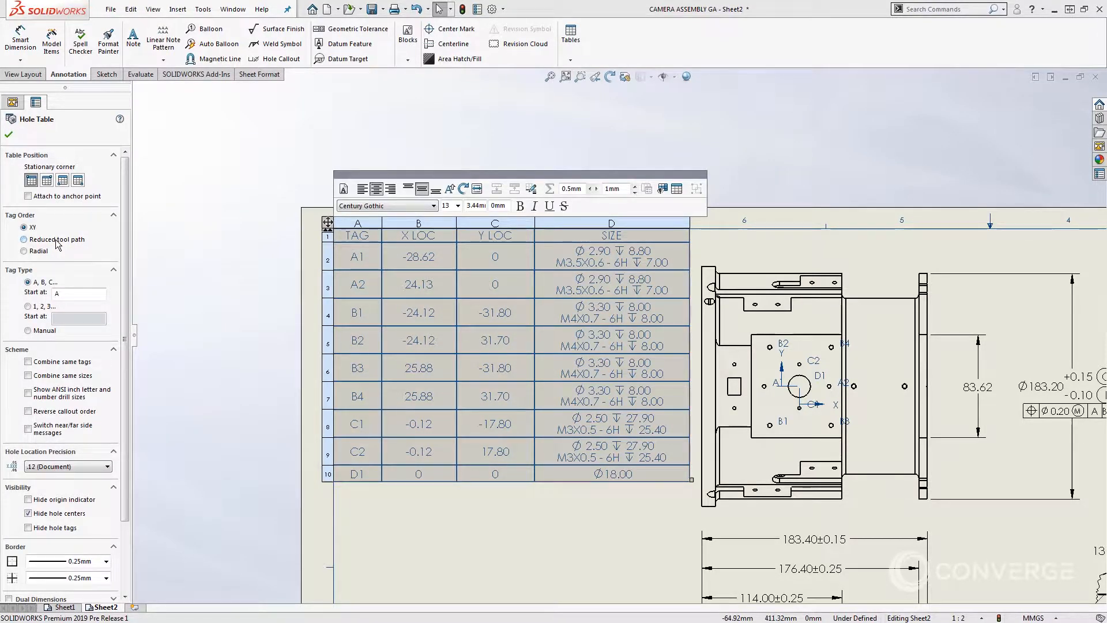
pyautogui.click(56, 240)
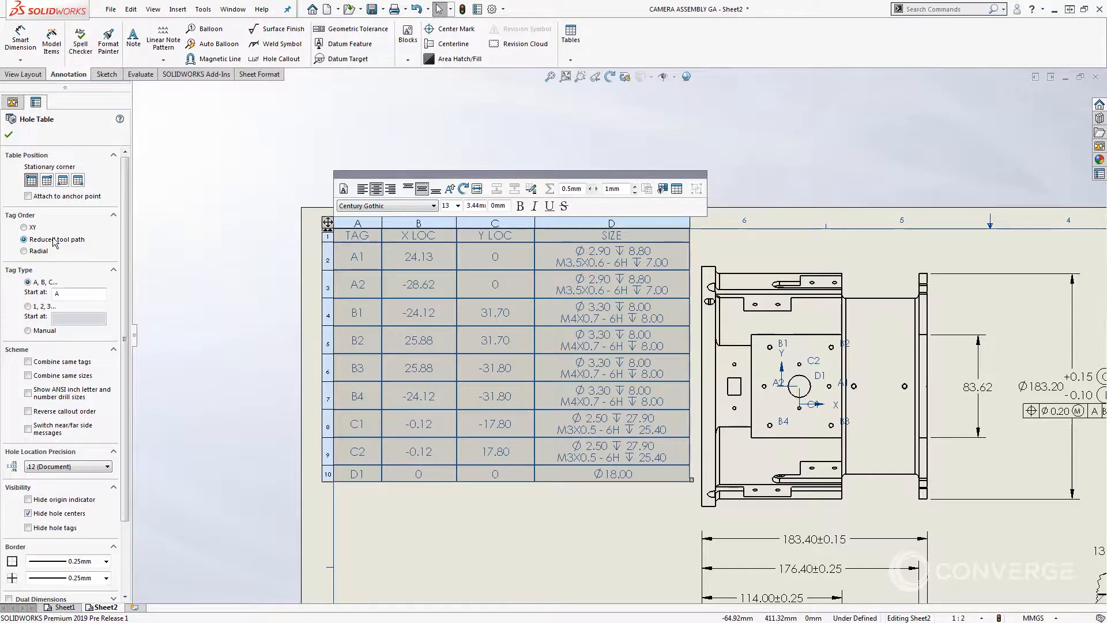
pyautogui.click(24, 250)
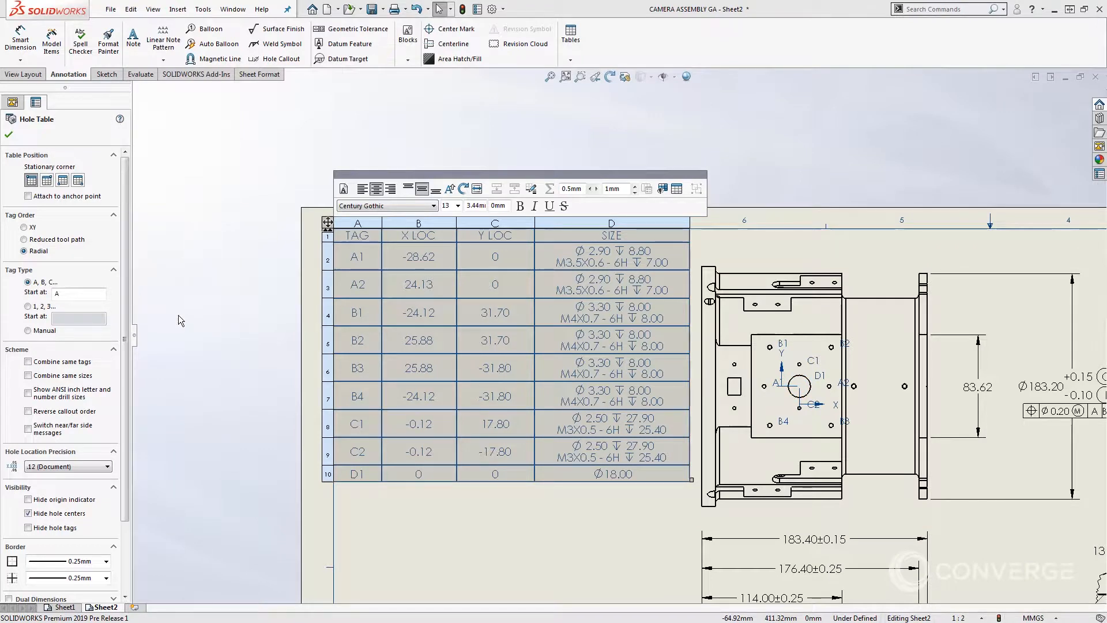
# Step: Switch the hole table to manual tags and rename tag A as AA
pyautogui.click(55, 330)
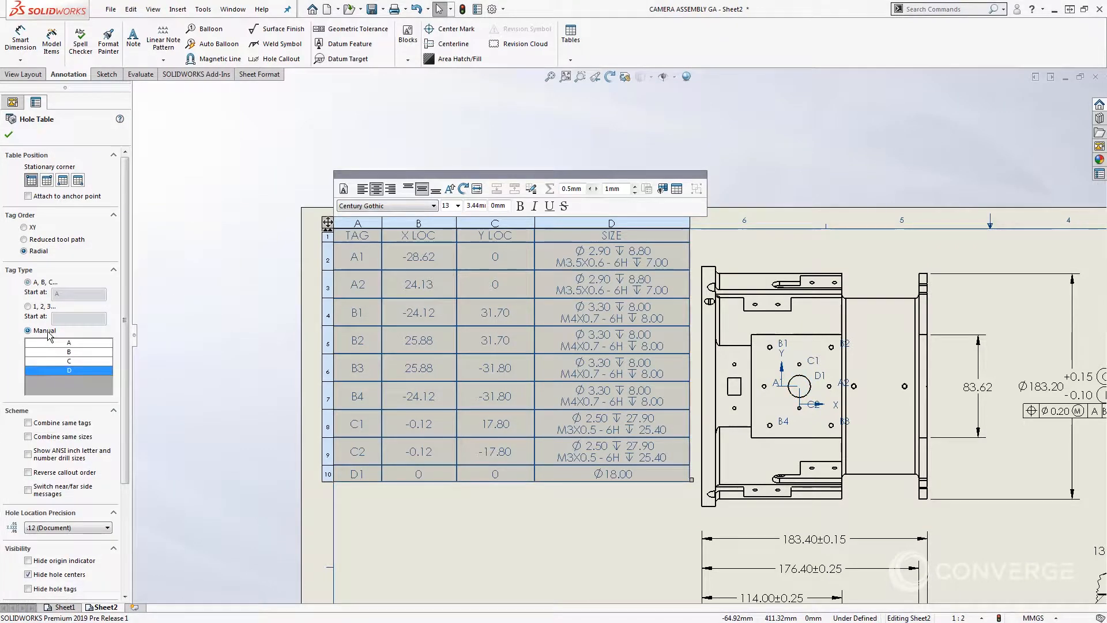
pyautogui.click(73, 344)
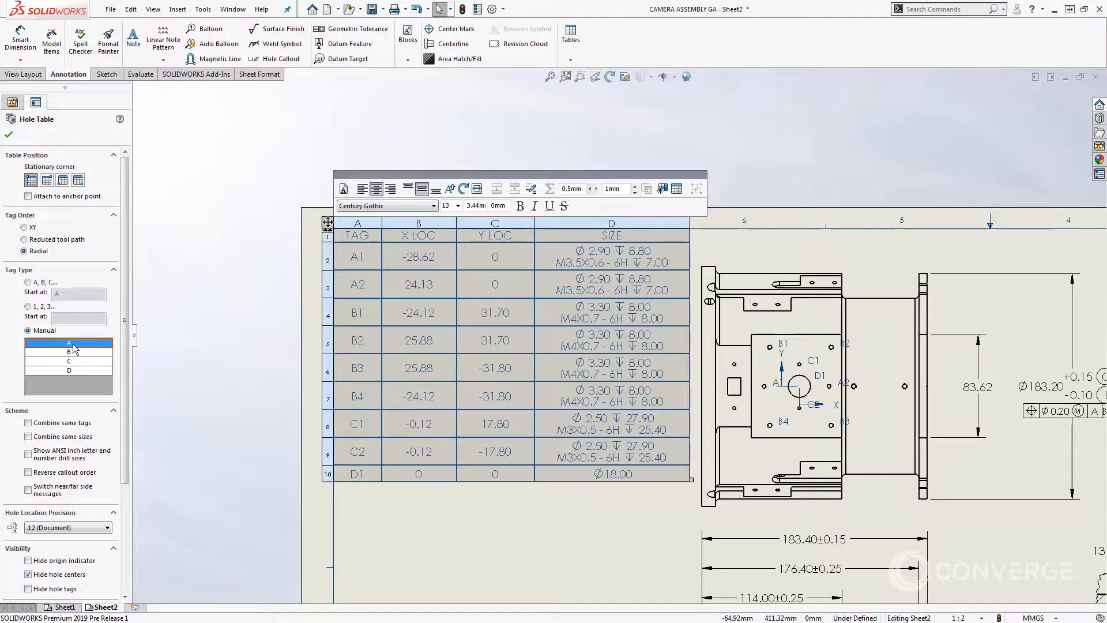
pyautogui.click(68, 343)
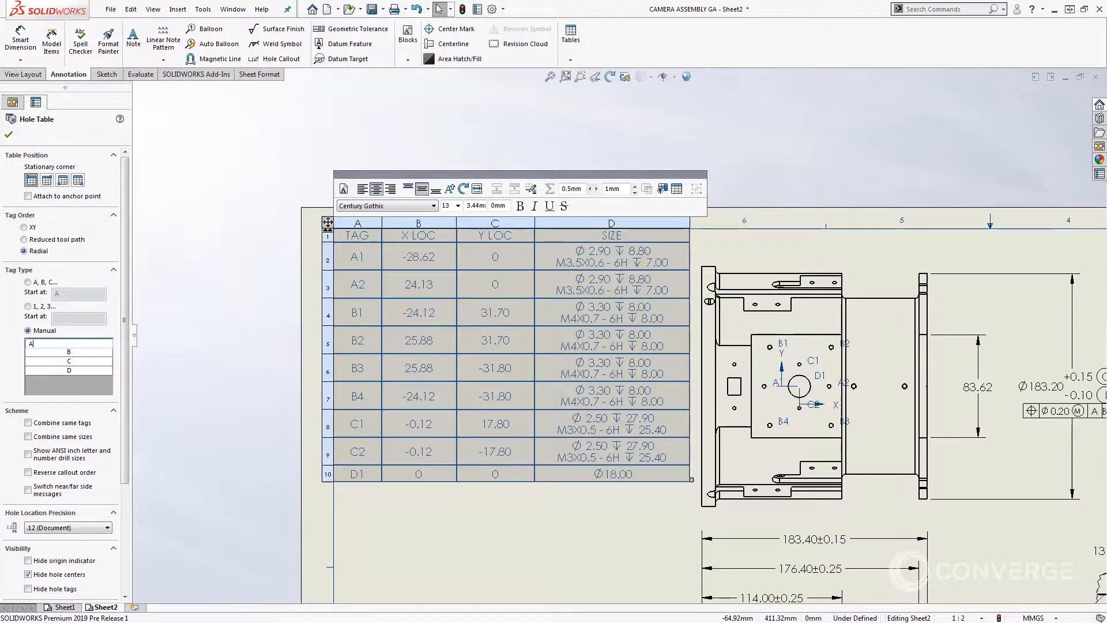
pyautogui.write('A')
pyautogui.press('Return')
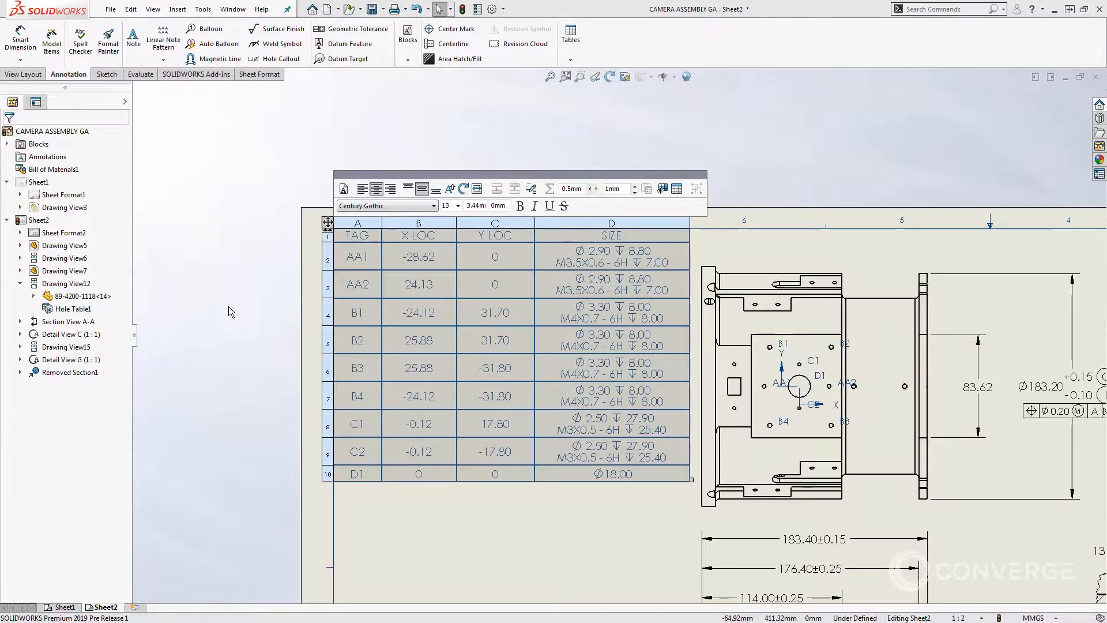
# Step: Assign the tag prefix AH to all holes of the same size as hole B1
pyautogui.rightClick(359, 318)
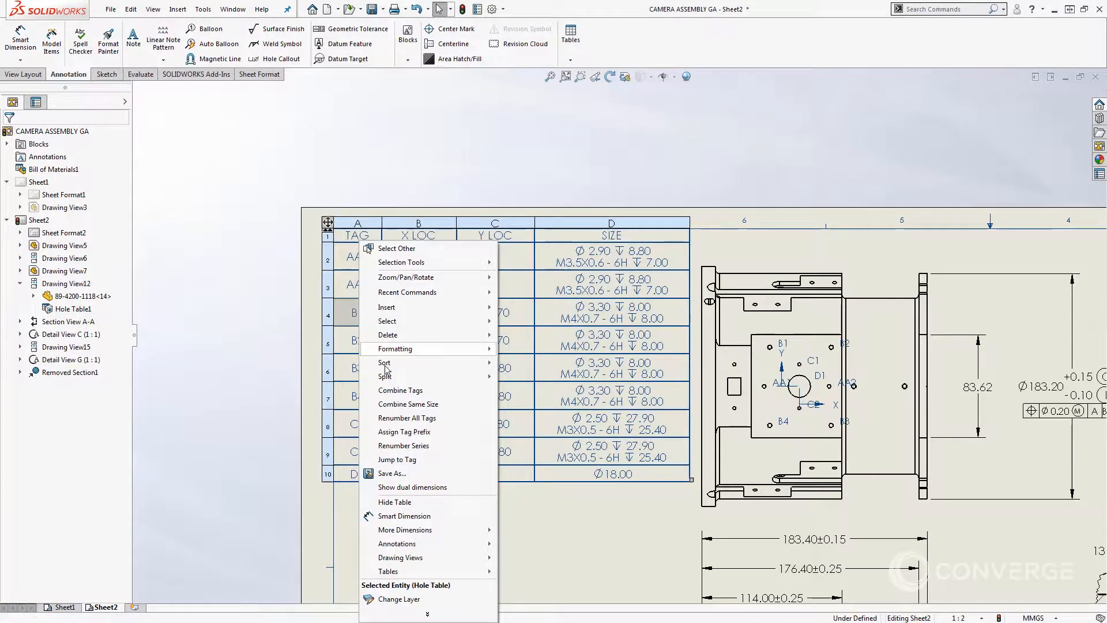
pyautogui.click(428, 434)
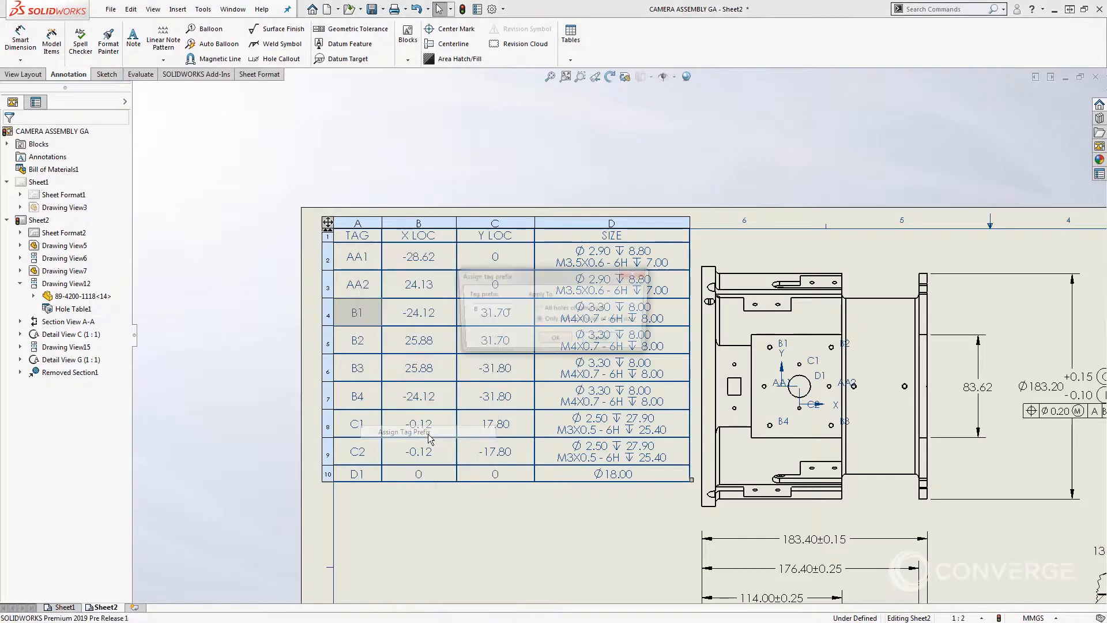
pyautogui.click(539, 310)
pyautogui.click(505, 310)
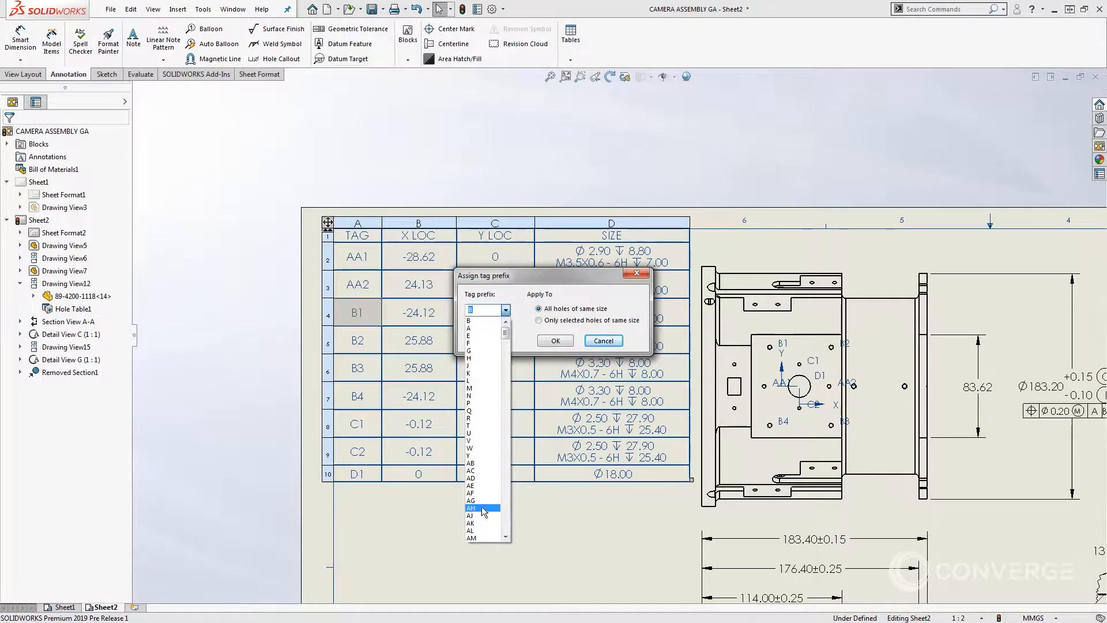
pyautogui.click(483, 509)
pyautogui.click(555, 341)
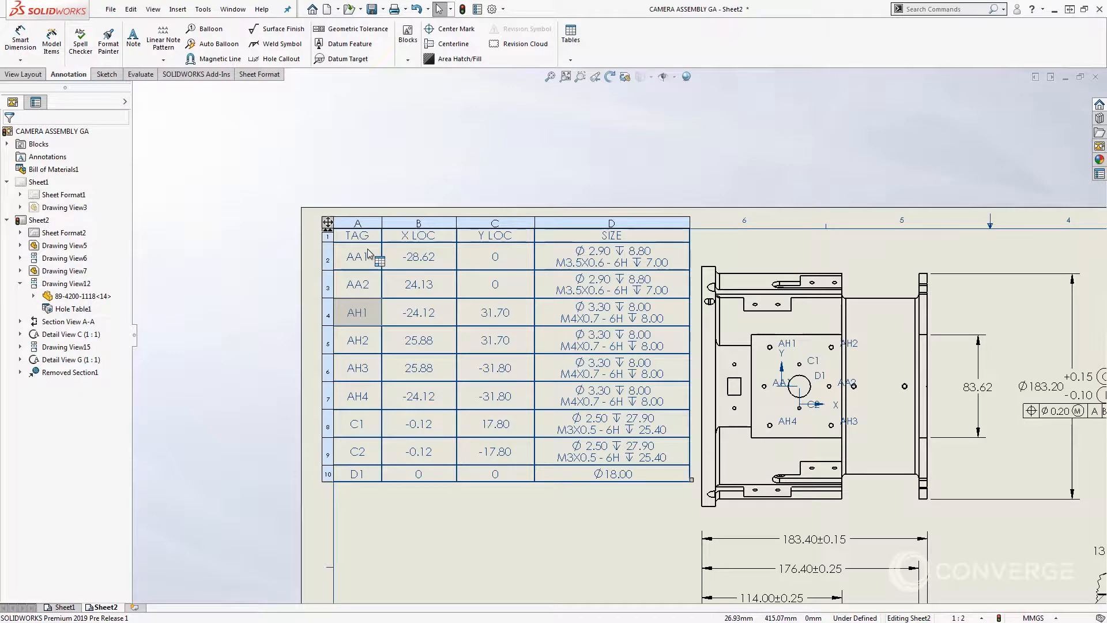
# Step: Thicken only the border line between the header and the AA1 row of the hole table
pyautogui.moveTo(369, 253); pyautogui.dragTo(420, 256)
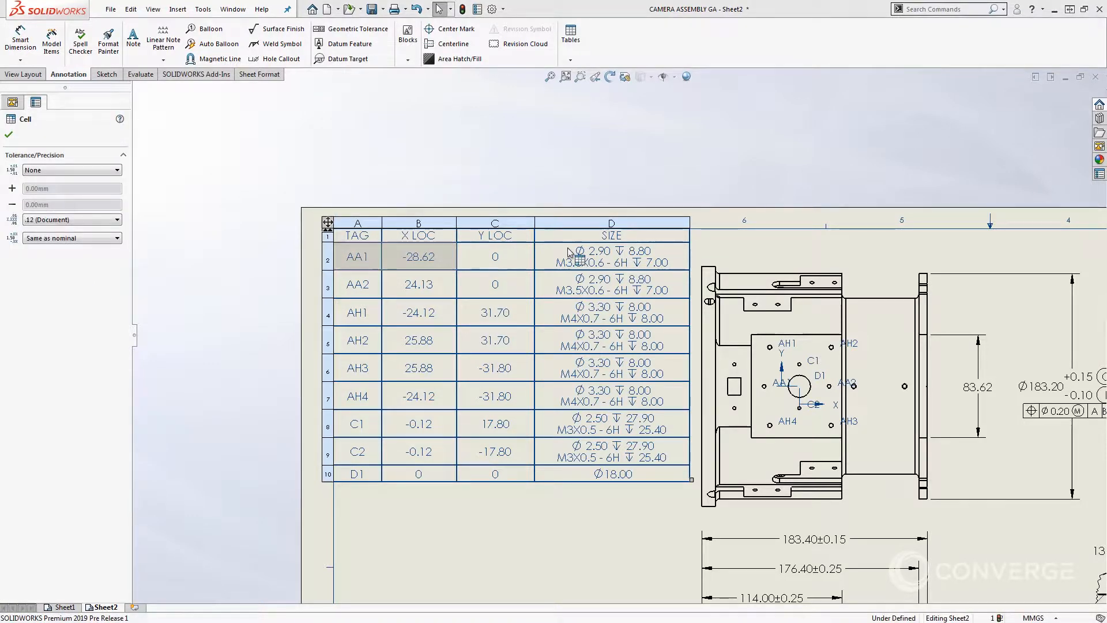
pyautogui.moveTo(569, 252); pyautogui.dragTo(570, 254)
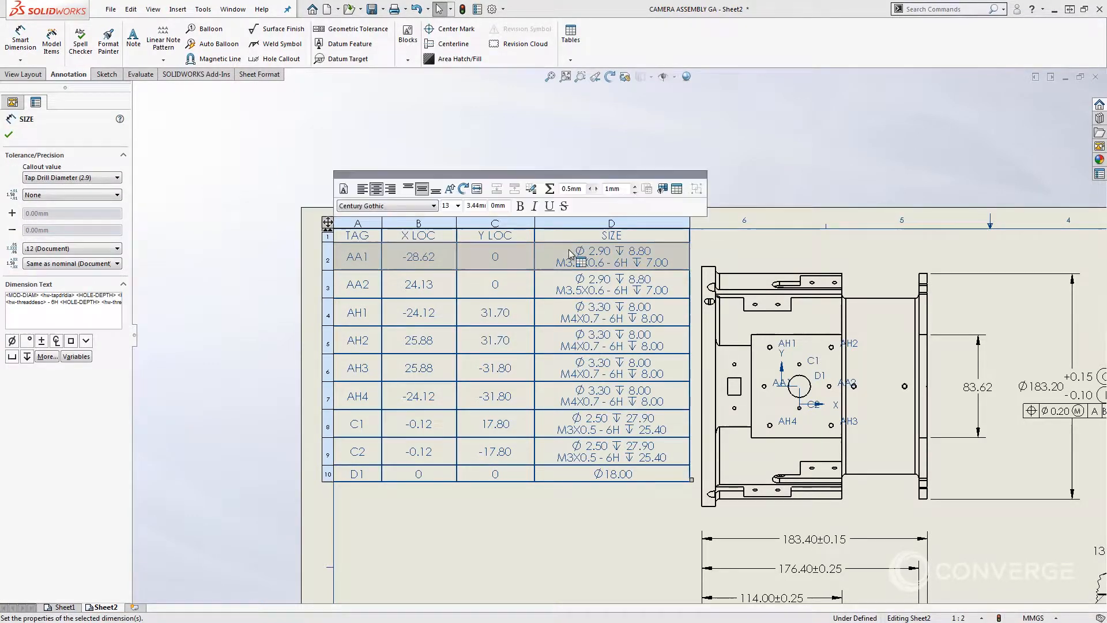
pyautogui.click(531, 190)
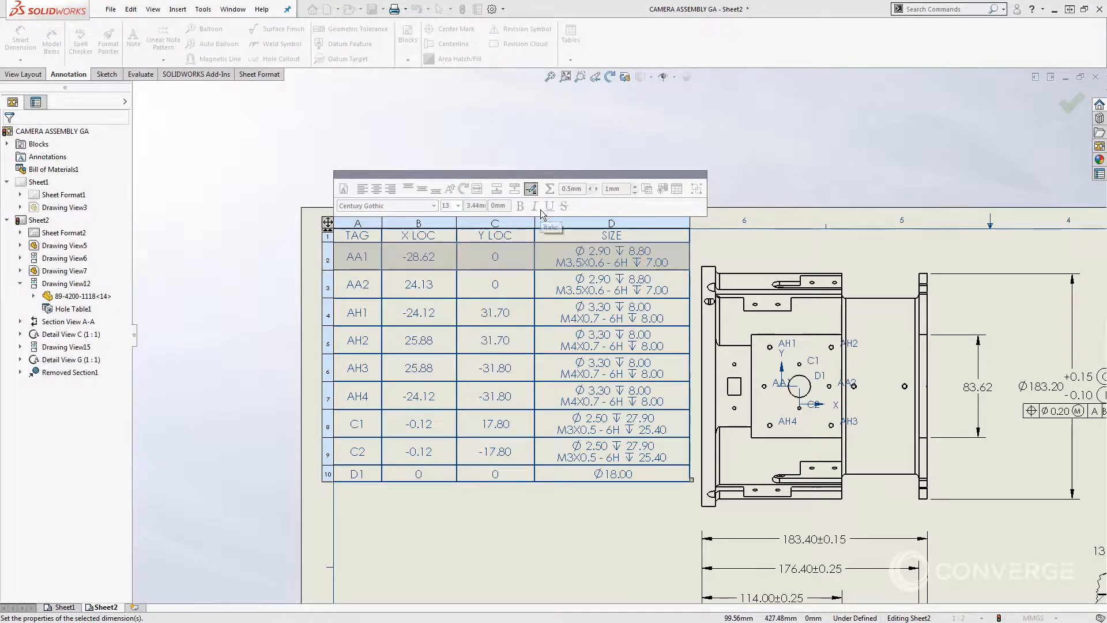
pyautogui.click(541, 242)
pyautogui.click(572, 298)
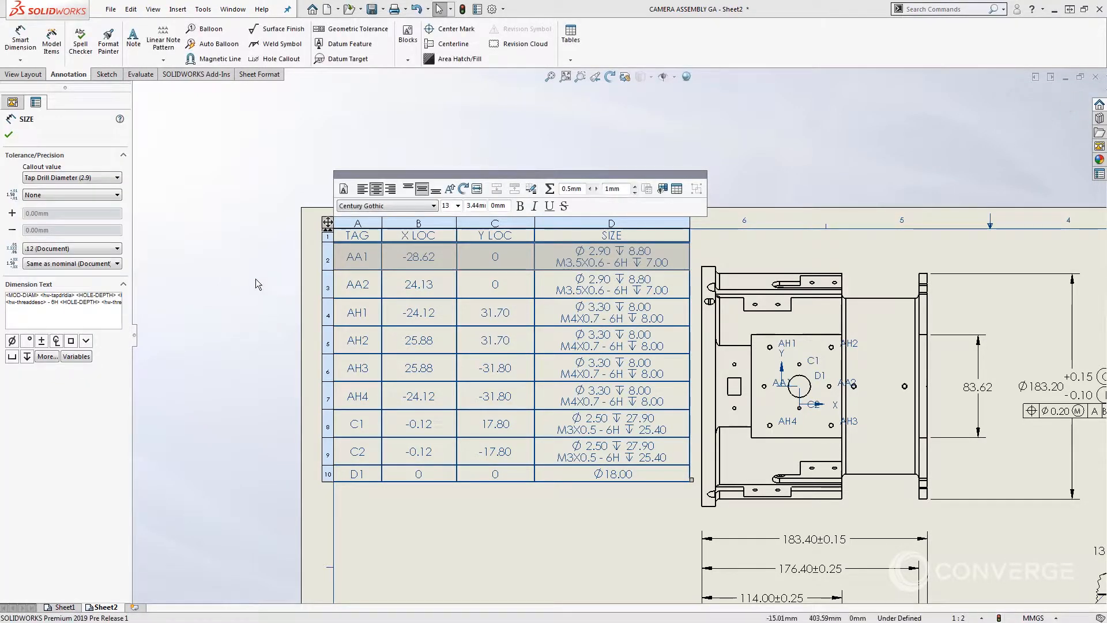
pyautogui.click(246, 281)
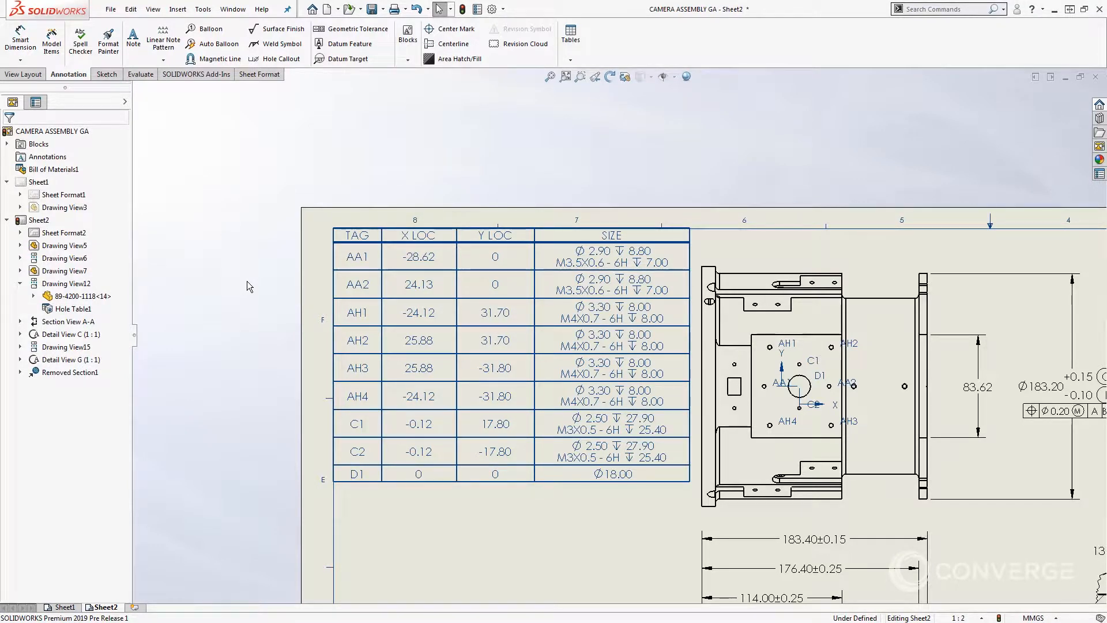
# Step: Set the border between the X LOC and Y LOC cells in the hole table's AA2 row to None
pyautogui.click(480, 284)
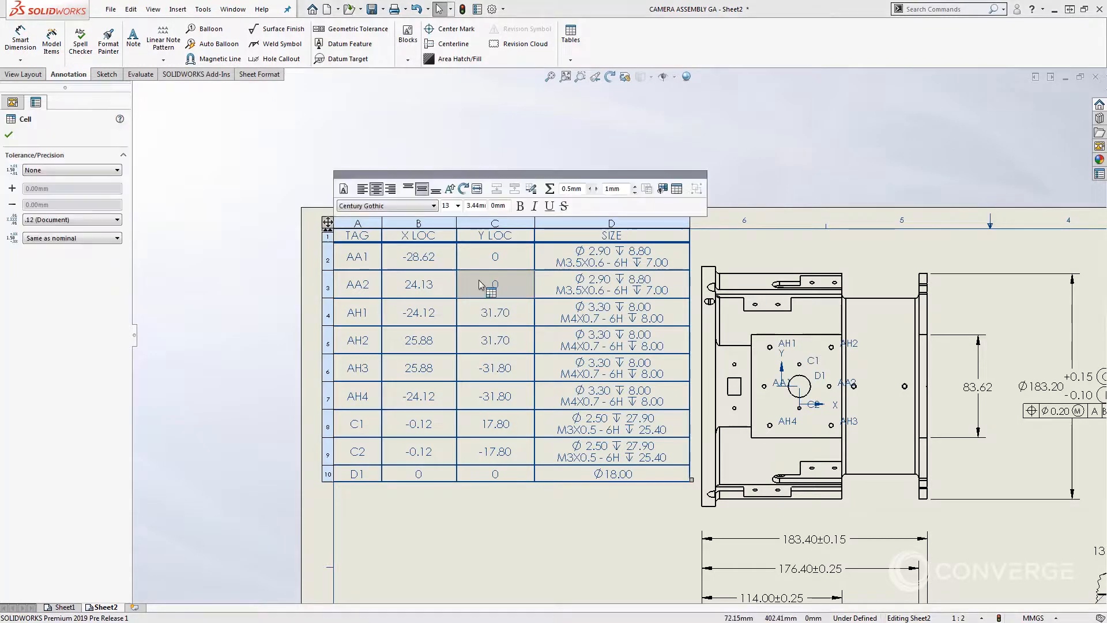
pyautogui.click(531, 190)
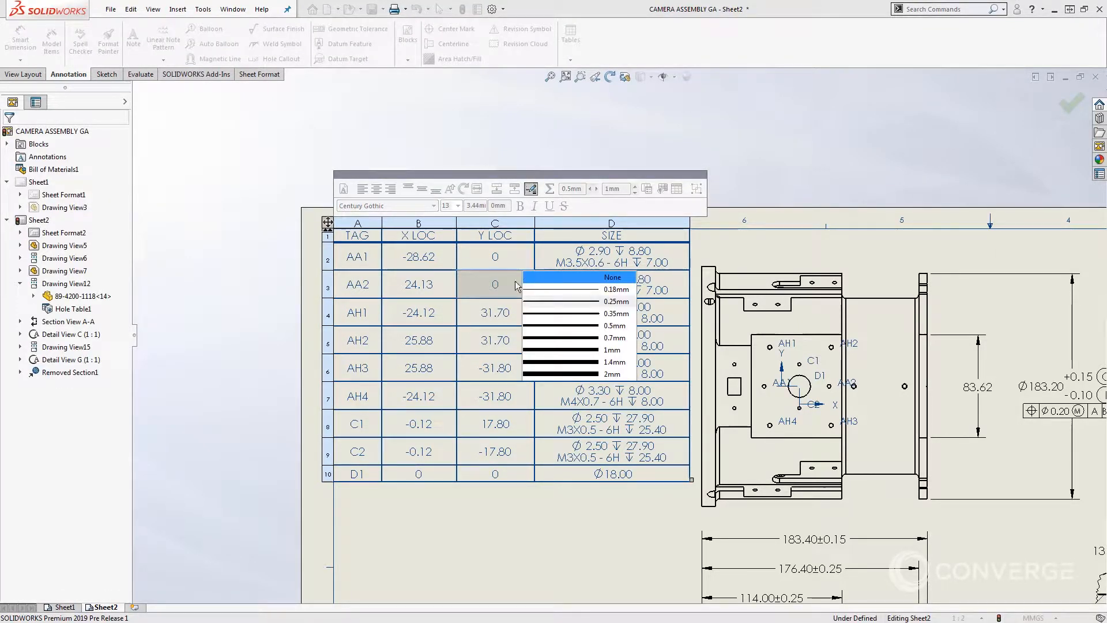
pyautogui.click(457, 282)
pyautogui.click(456, 281)
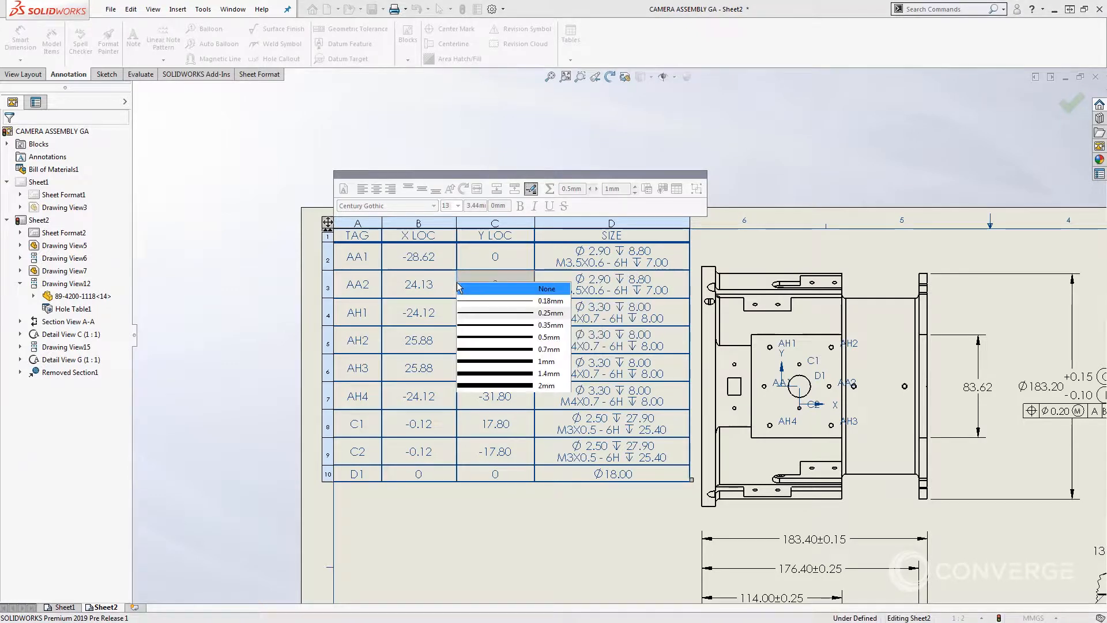
pyautogui.click(493, 297)
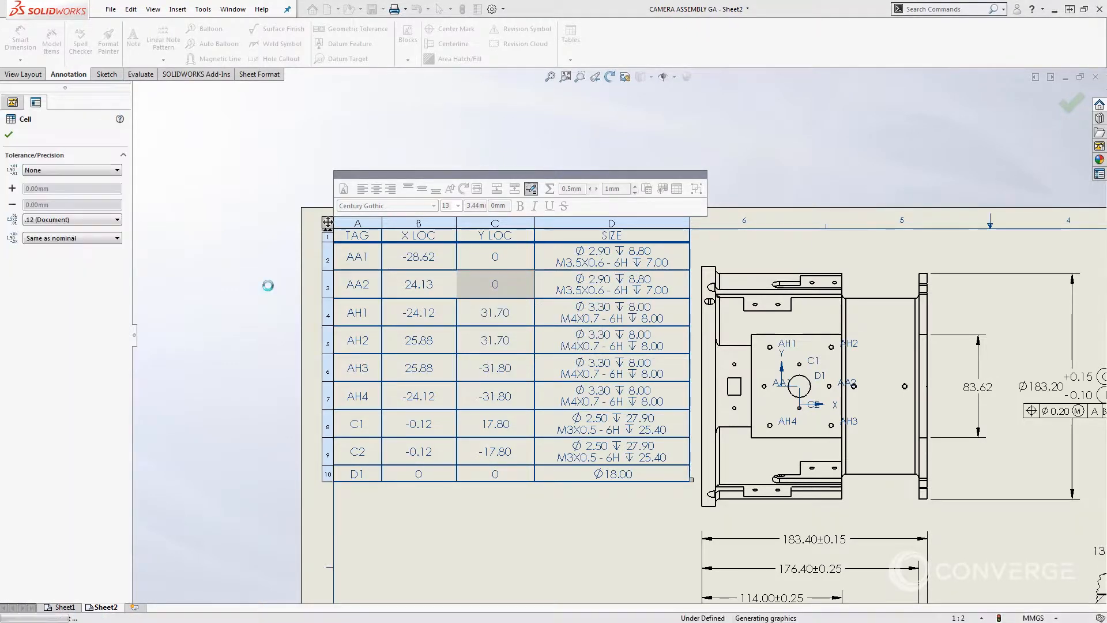
pyautogui.click(212, 311)
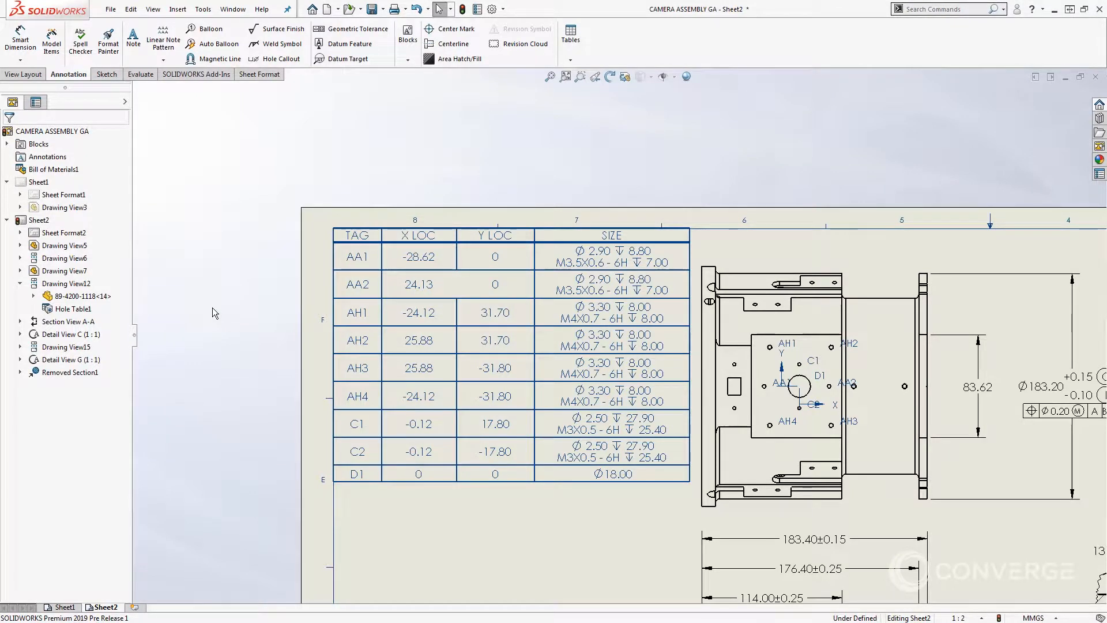
# Step: Exclude the left end view, front view, top view and Section A-A from automatic update
pyautogui.press('f')
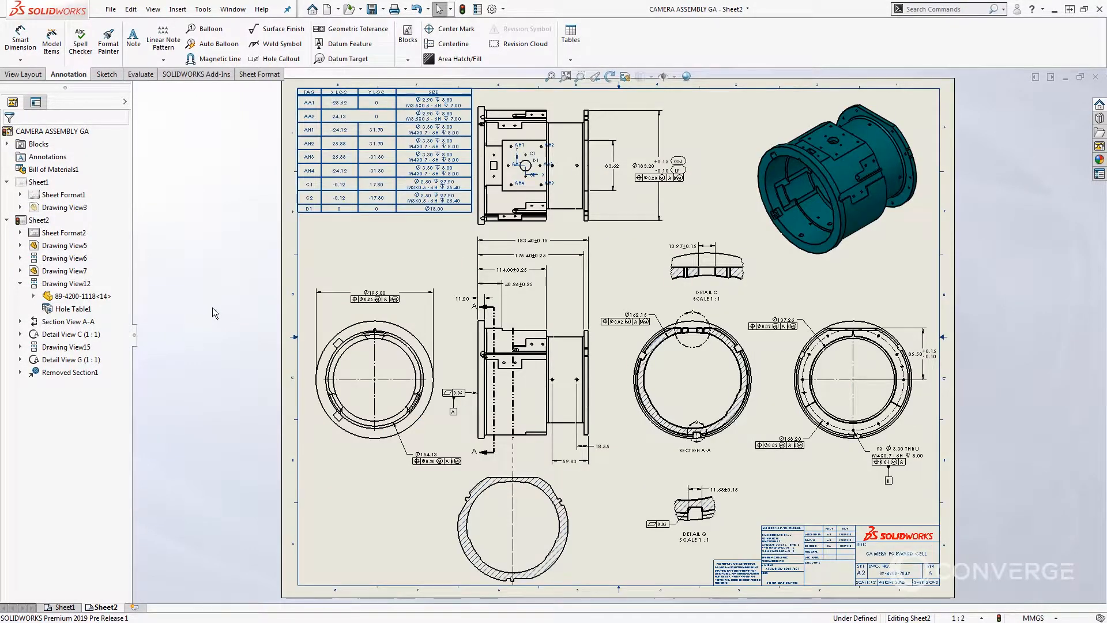
pyautogui.click(596, 297)
pyautogui.keyDown('ctrl'); pyautogui.click(567, 318); pyautogui.keyUp('ctrl')
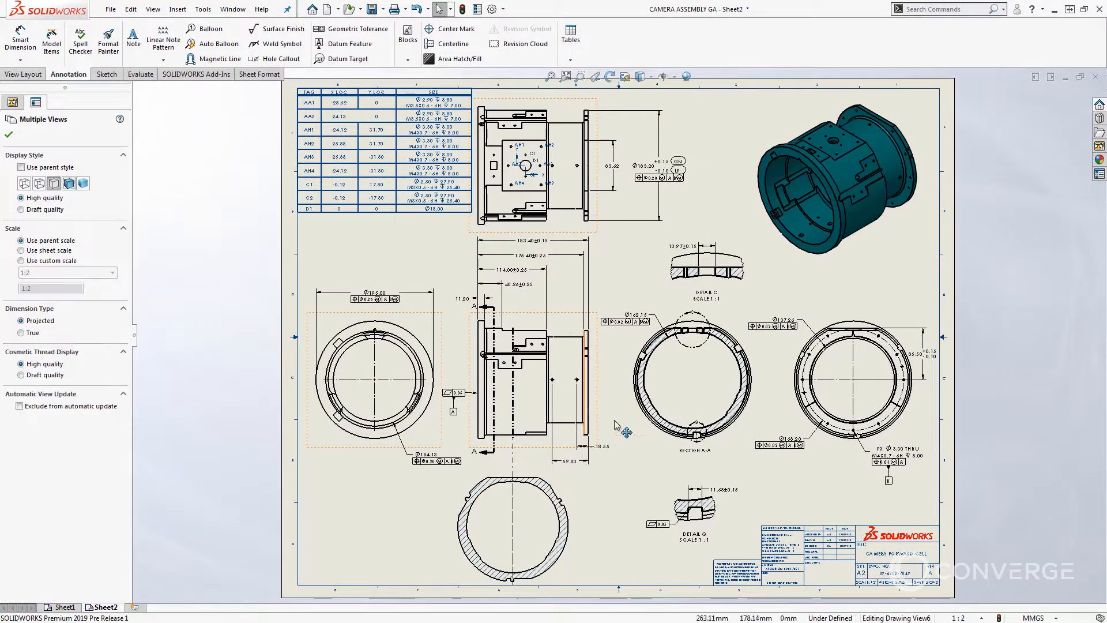
pyautogui.keyDown('ctrl'); pyautogui.click(632, 442); pyautogui.keyUp('ctrl')
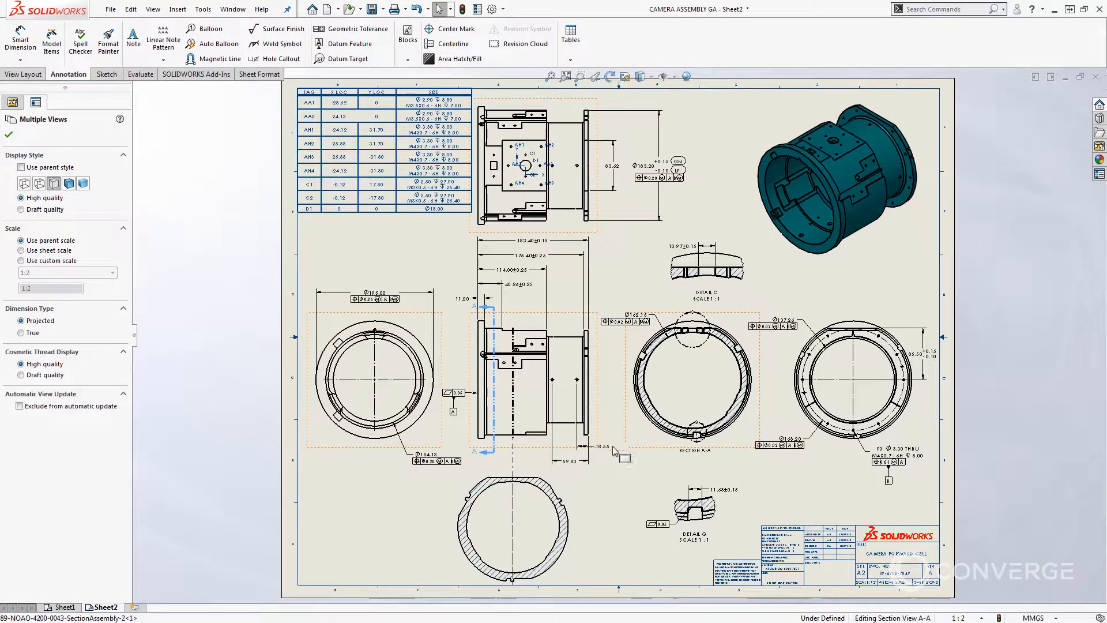
pyautogui.click(23, 407)
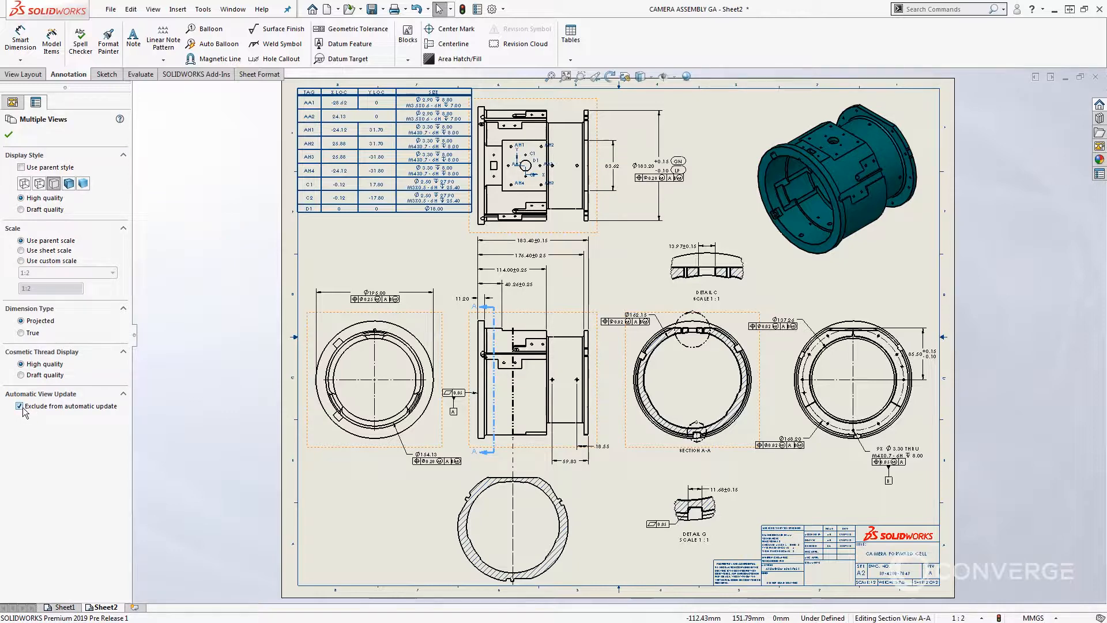
pyautogui.click(193, 408)
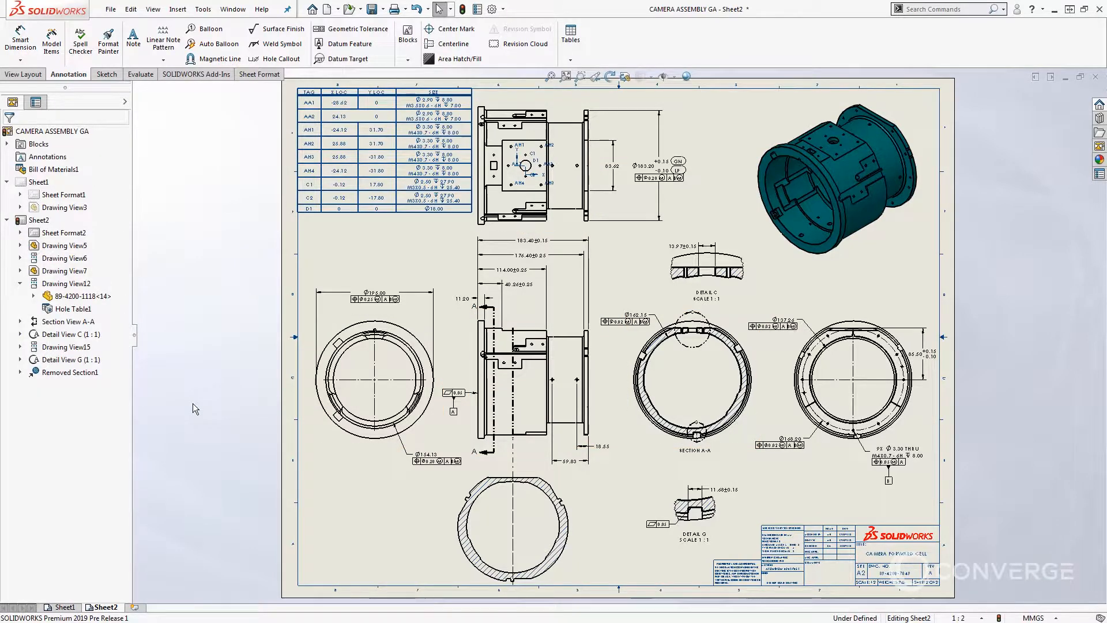
pyautogui.click(364, 441)
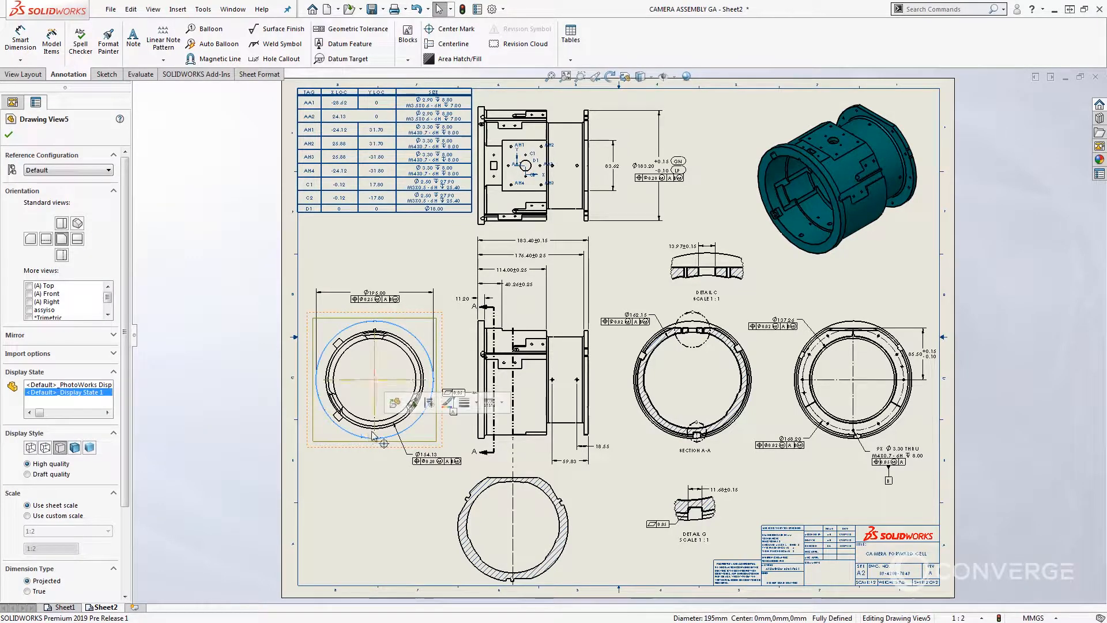
pyautogui.click(394, 404)
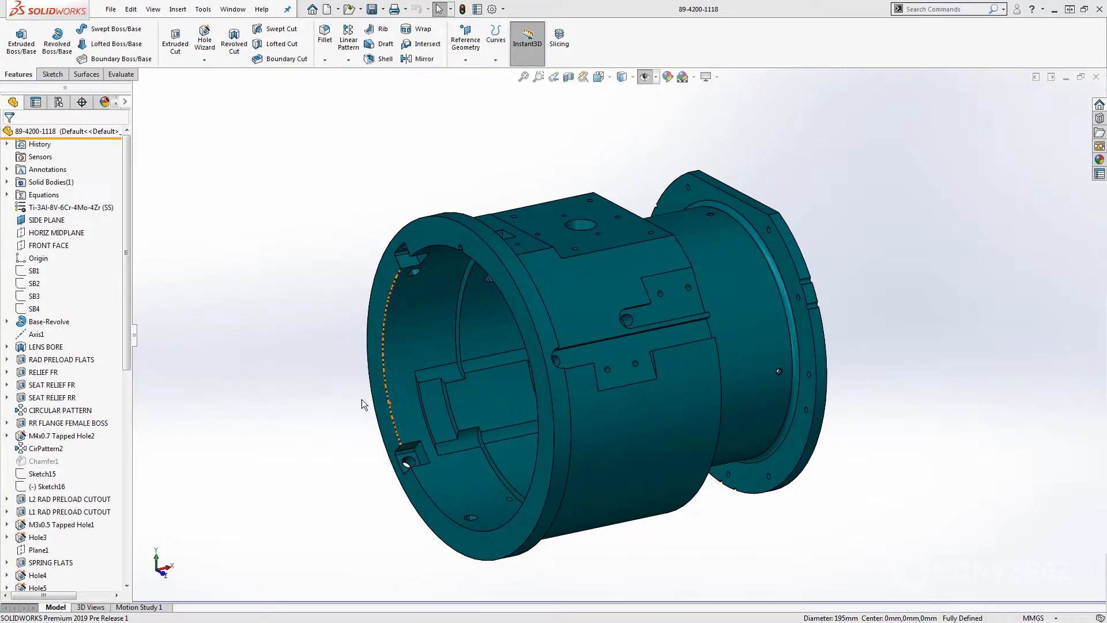
pyautogui.doubleClick(705, 195)
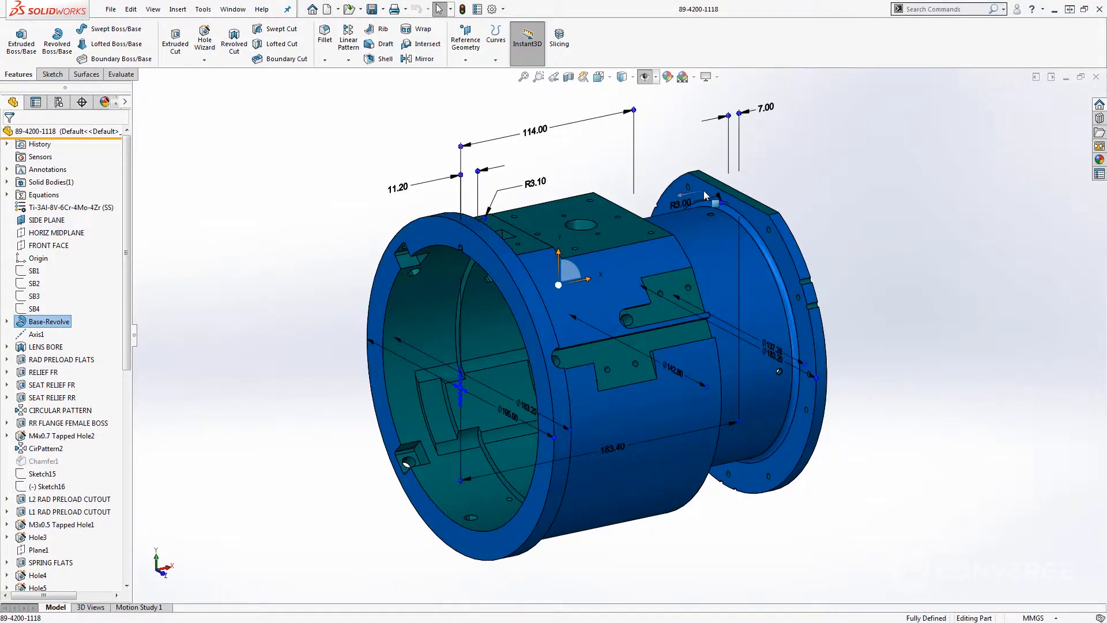
pyautogui.doubleClick(760, 107)
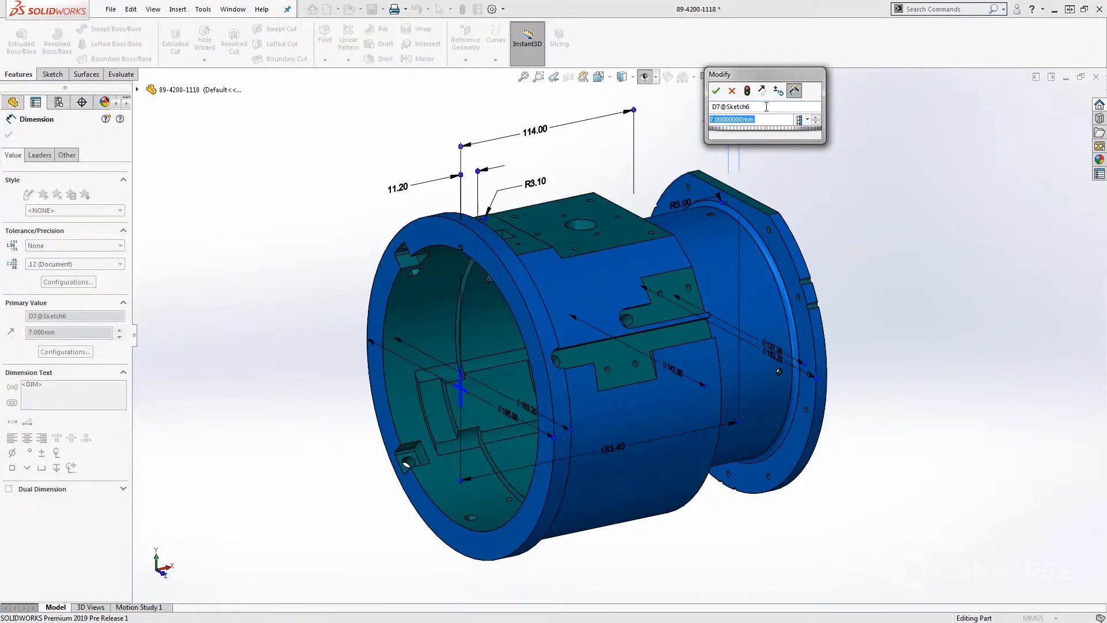
pyautogui.write('13')
pyautogui.click(716, 92)
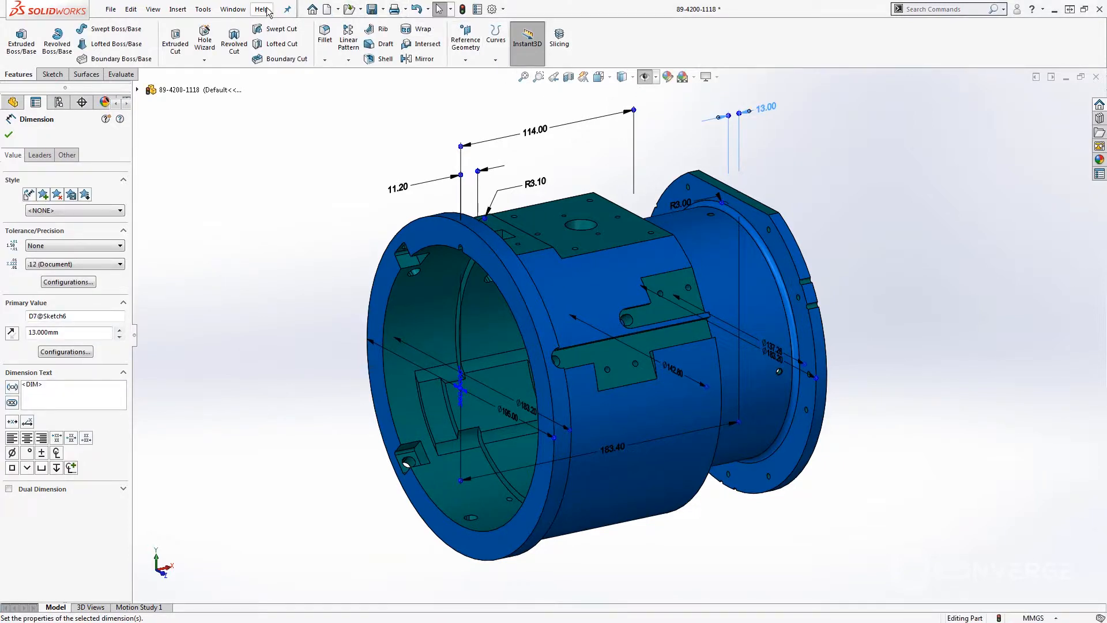
# Step: Return to the CAMERA ASSEMBLY GA drawing and update the outdated top, front, Section A-A, Detail C and removed section views
pyautogui.click(233, 10)
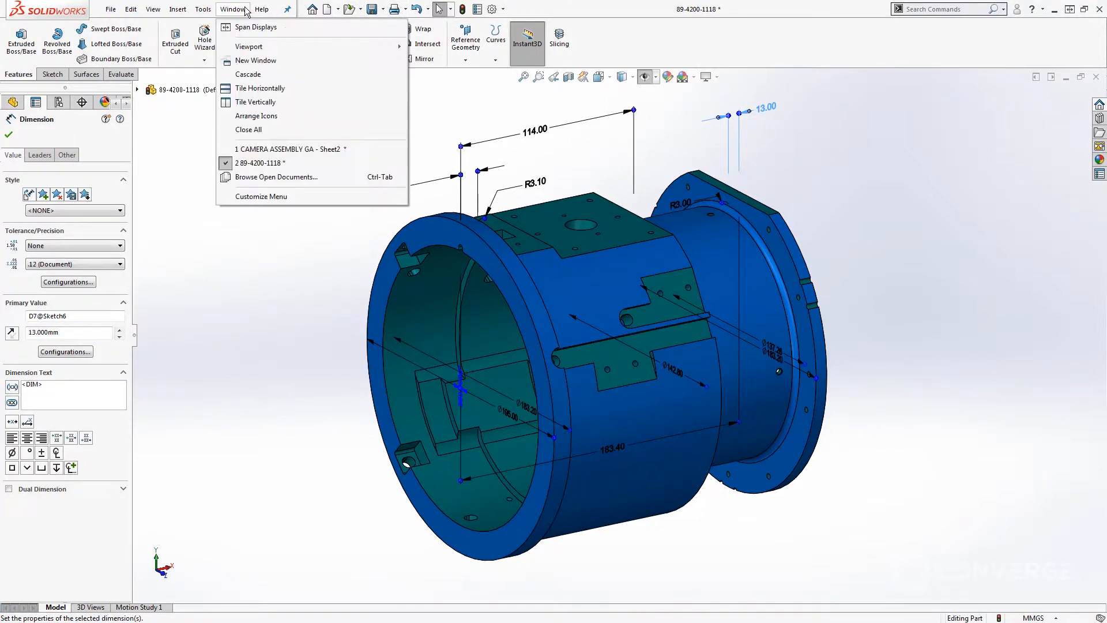
pyautogui.click(269, 148)
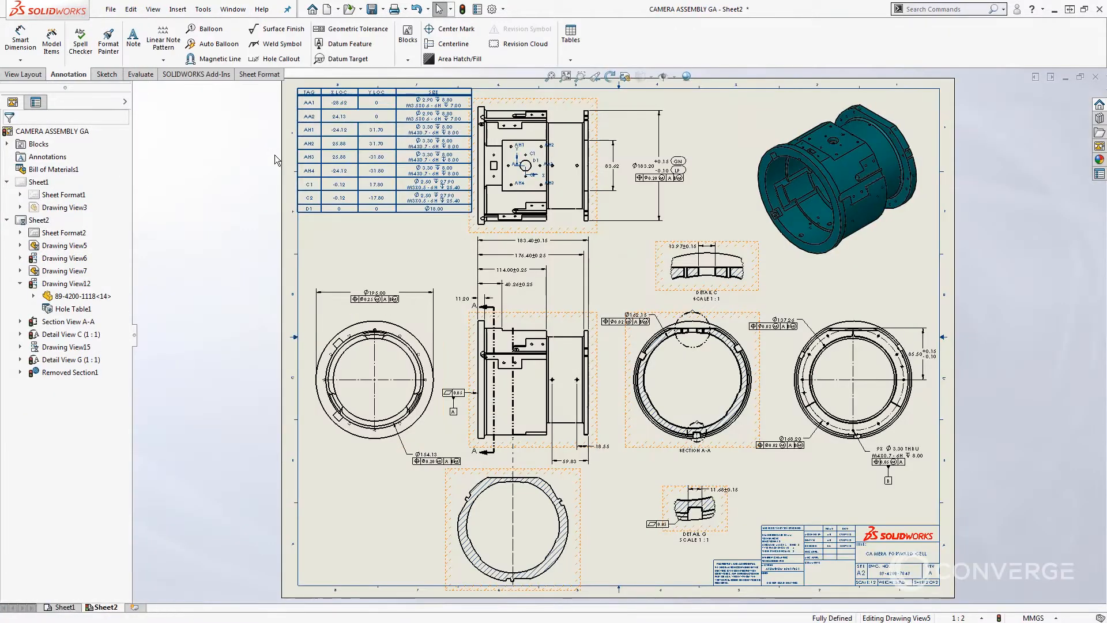
pyautogui.click(594, 230)
pyautogui.click(696, 196)
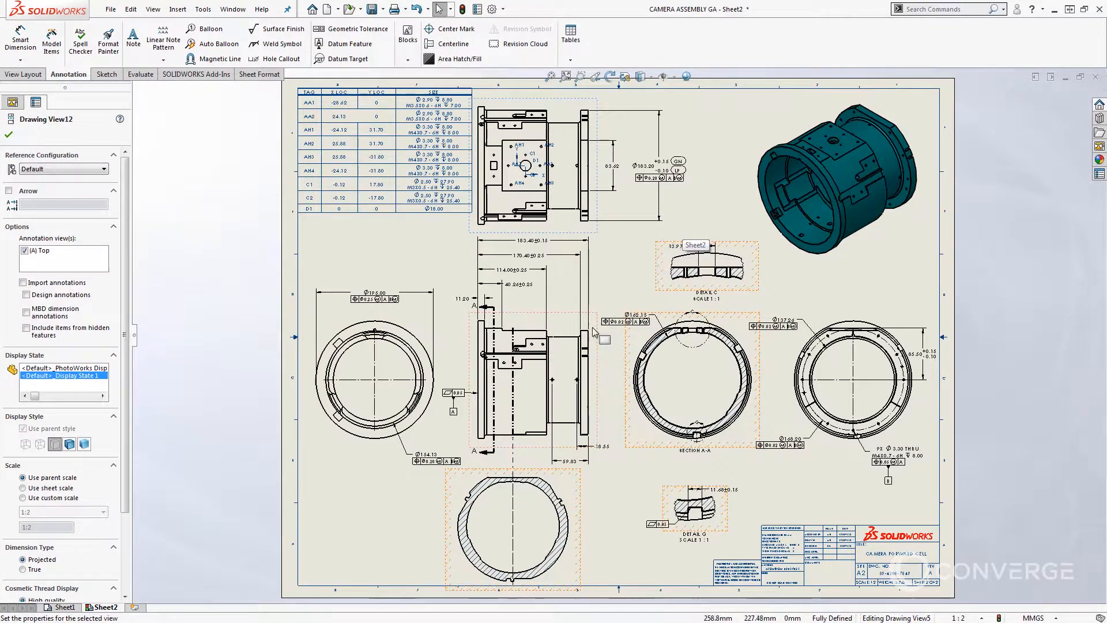
pyautogui.click(629, 373)
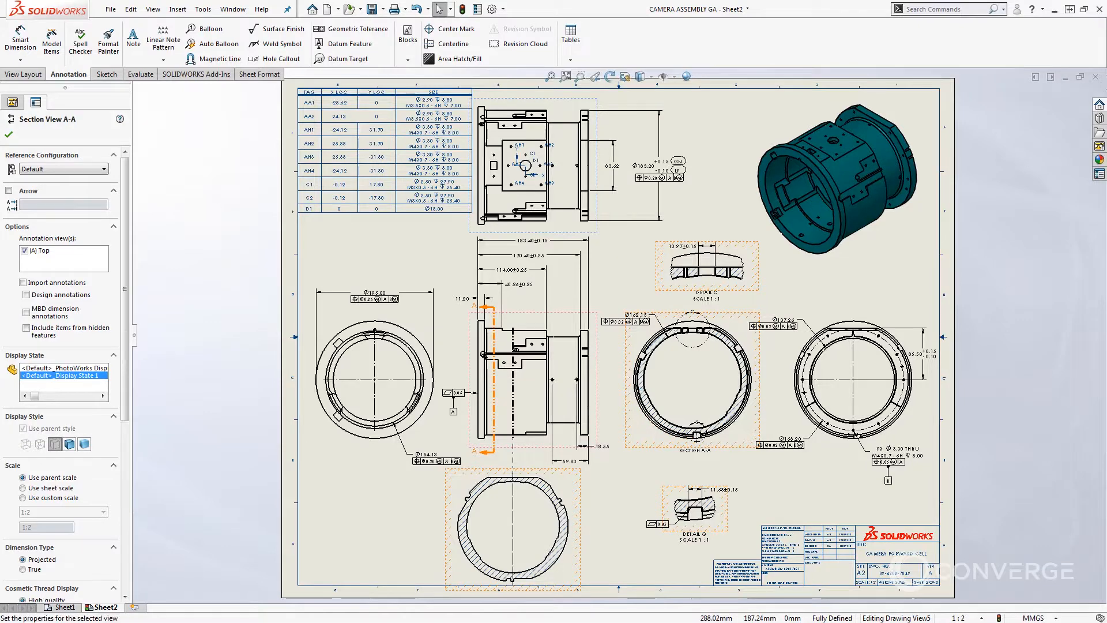
pyautogui.click(749, 297)
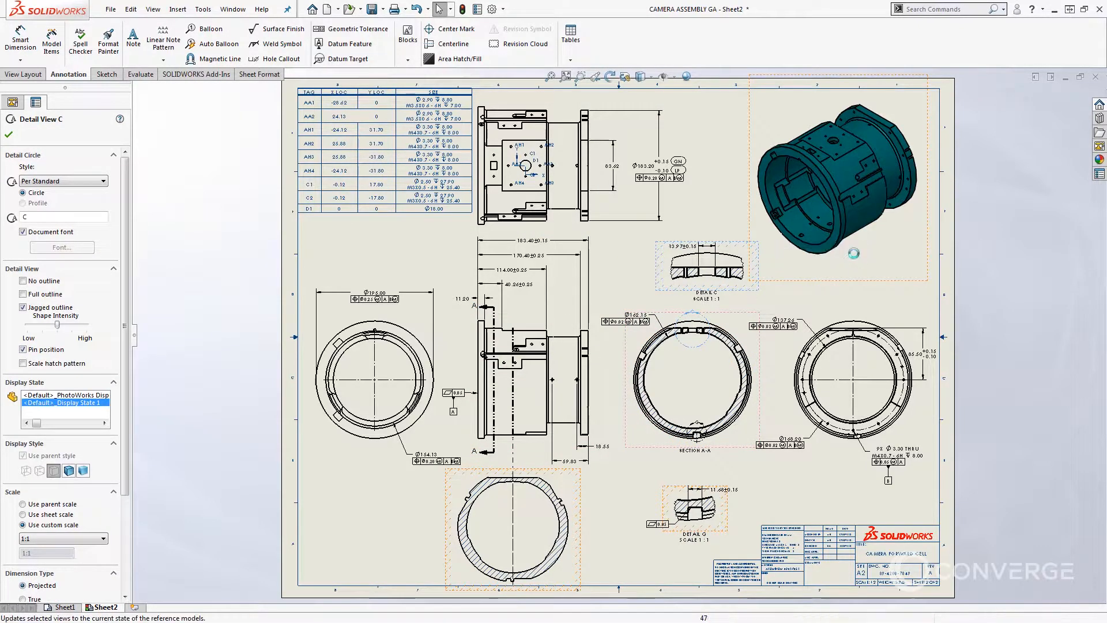
pyautogui.click(580, 495)
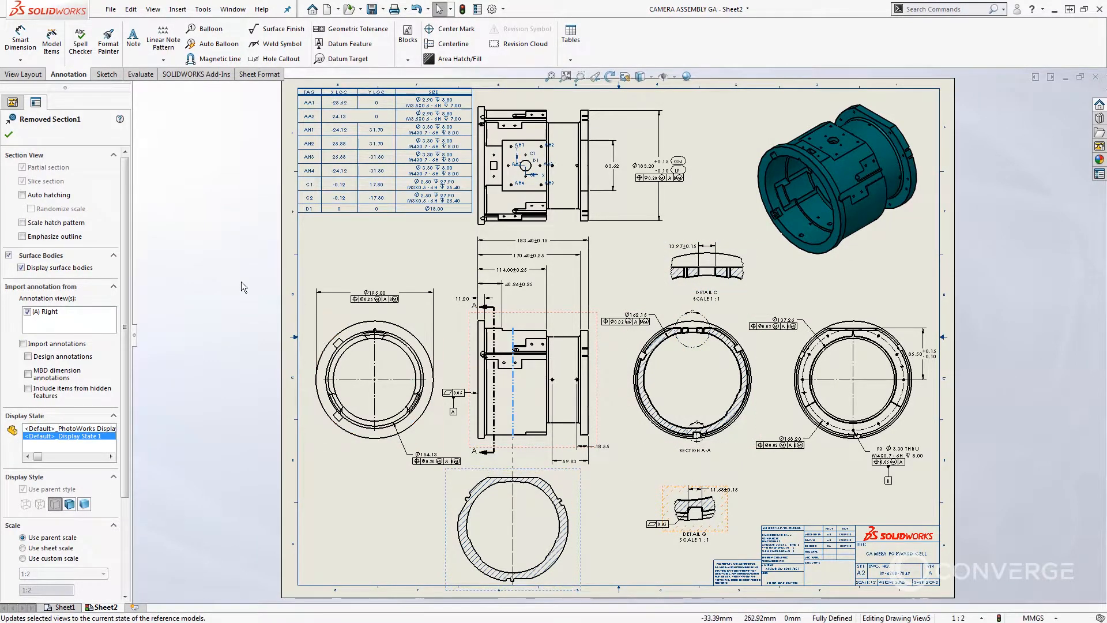
pyautogui.click(241, 282)
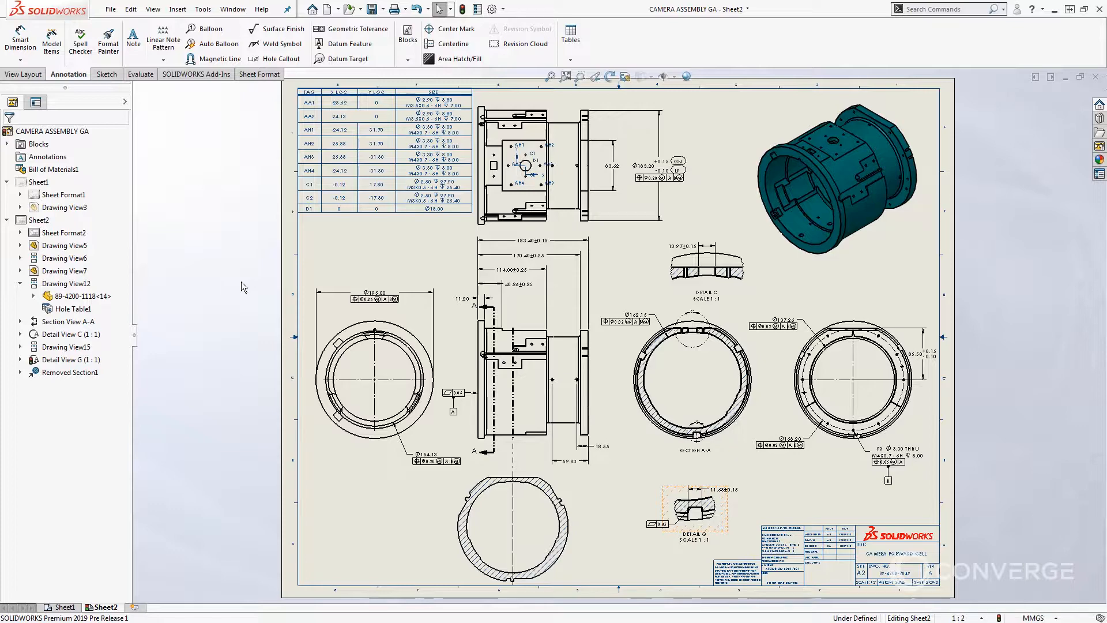
# Step: On Sheet1, expand the bill of materials' structure column and try saving the table as Excel 2007 (*.xlsx)
pyautogui.click(65, 607)
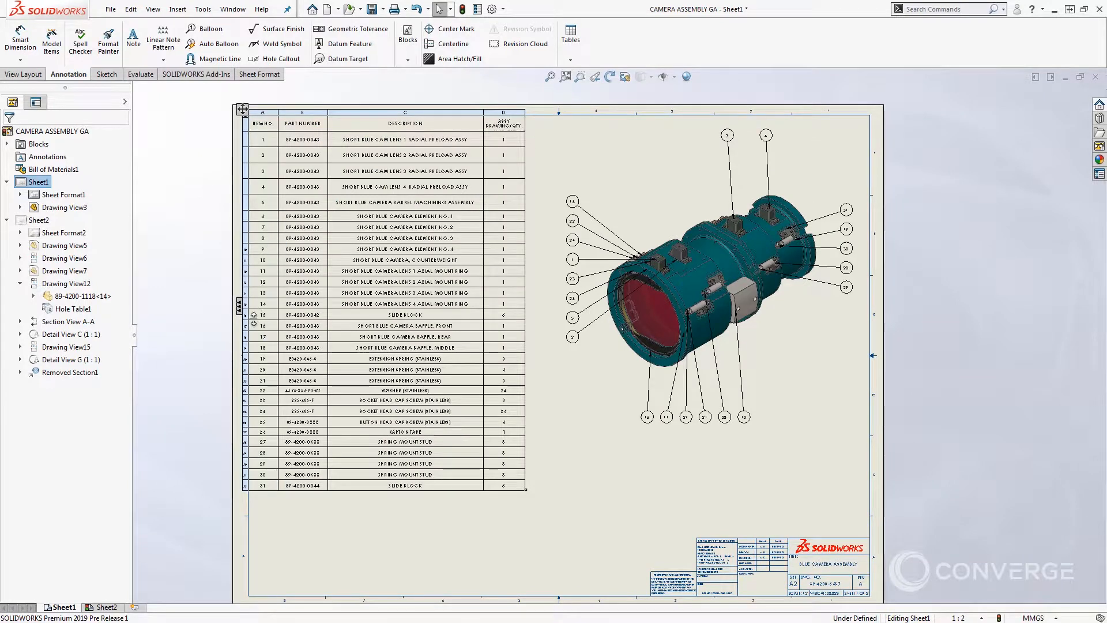
pyautogui.click(242, 312)
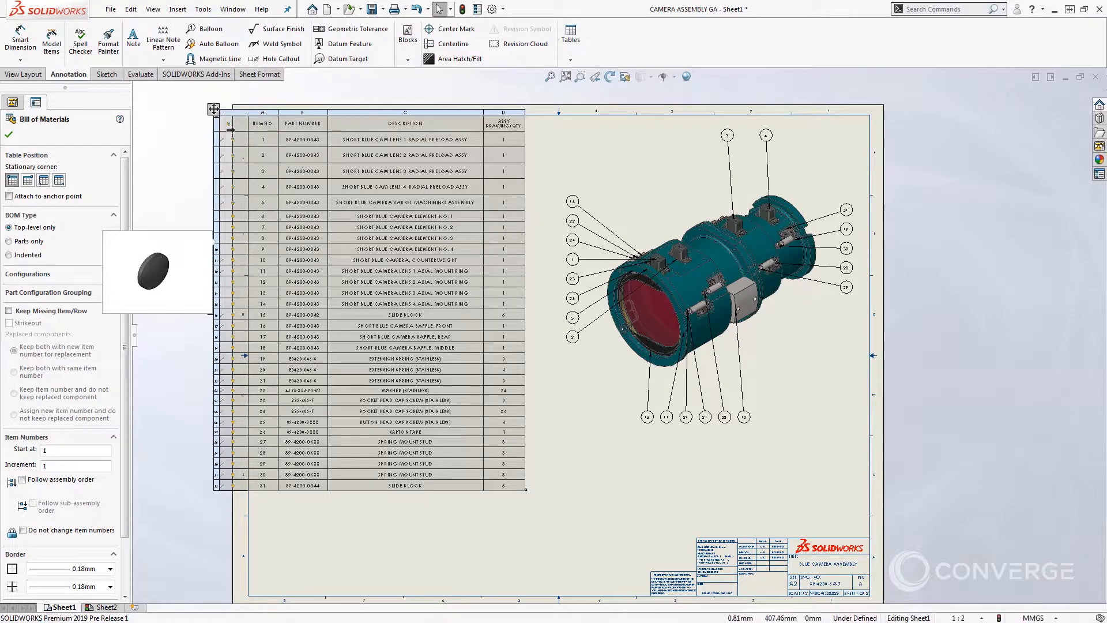
pyautogui.rightClick(212, 110)
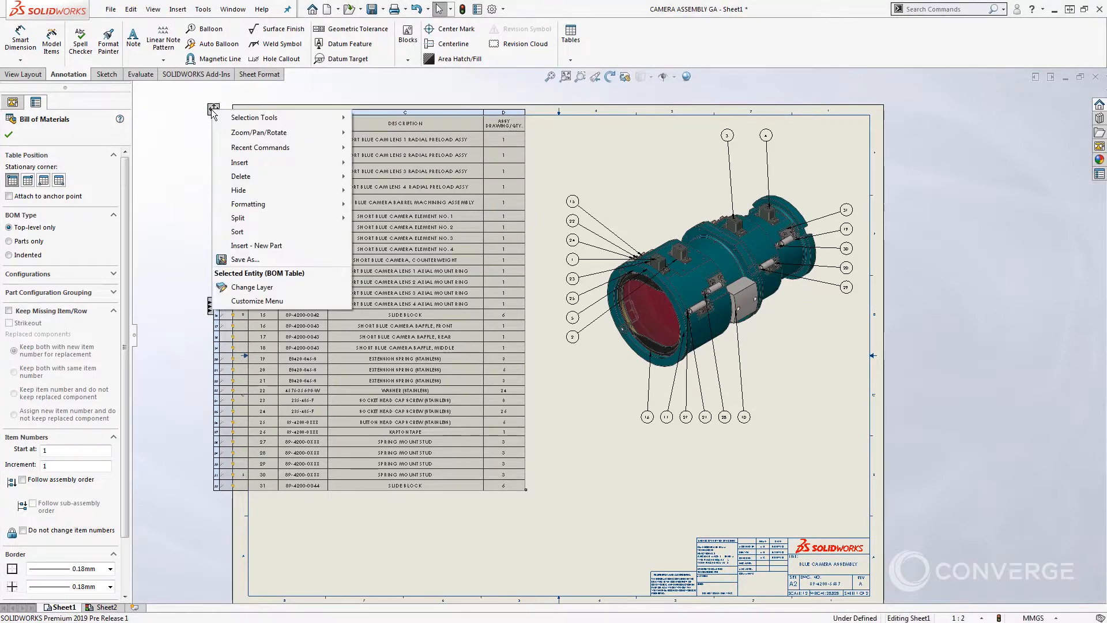
pyautogui.click(254, 259)
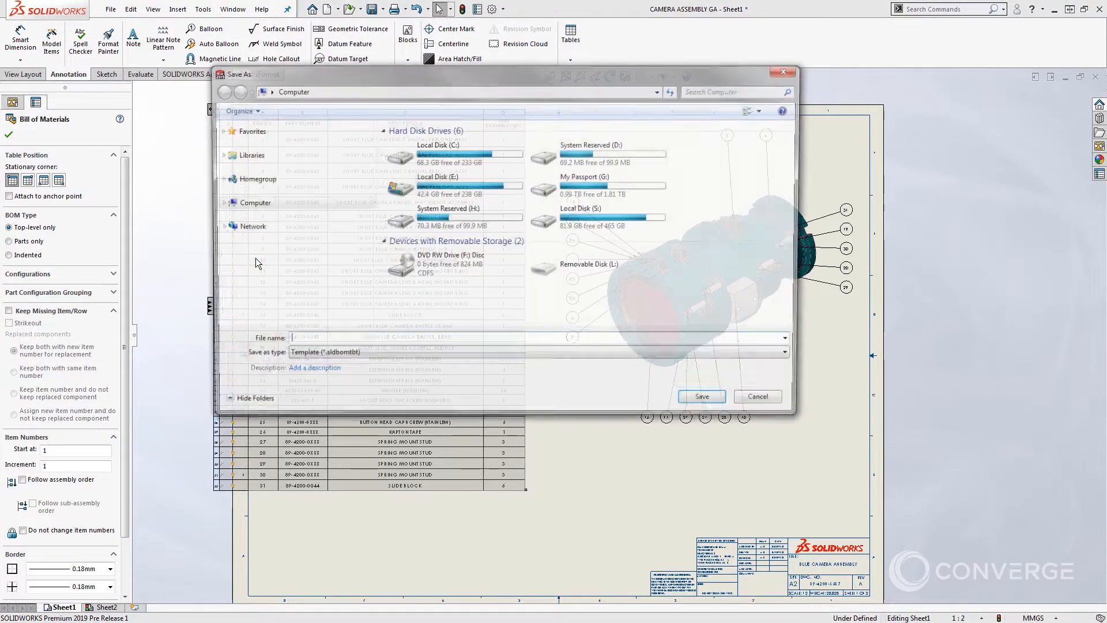
pyautogui.click(303, 354)
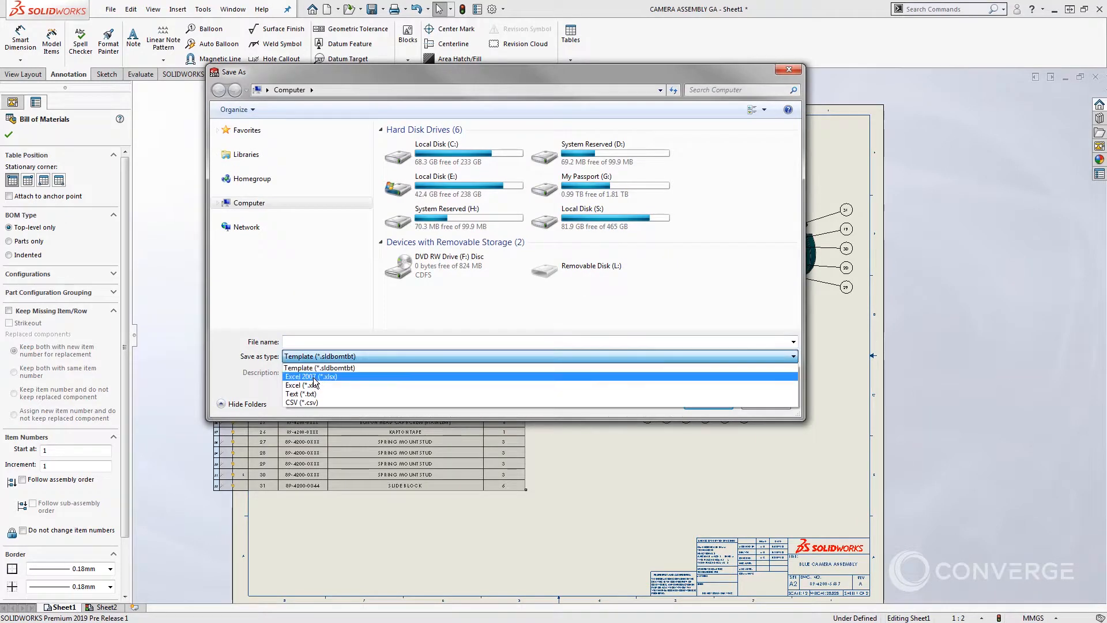
pyautogui.click(314, 374)
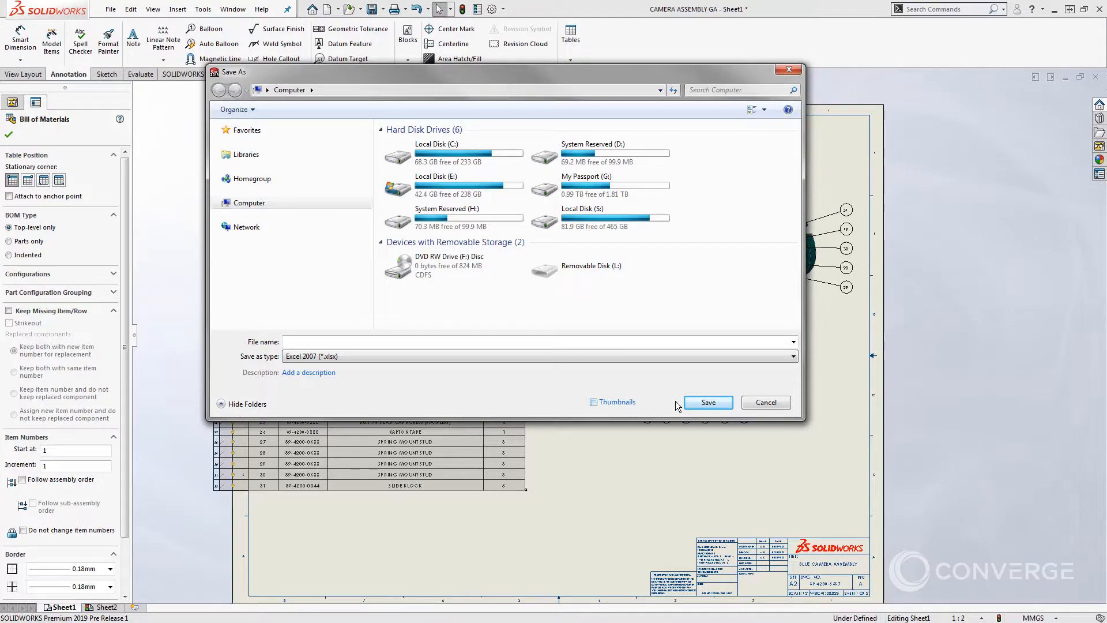
pyautogui.click(762, 403)
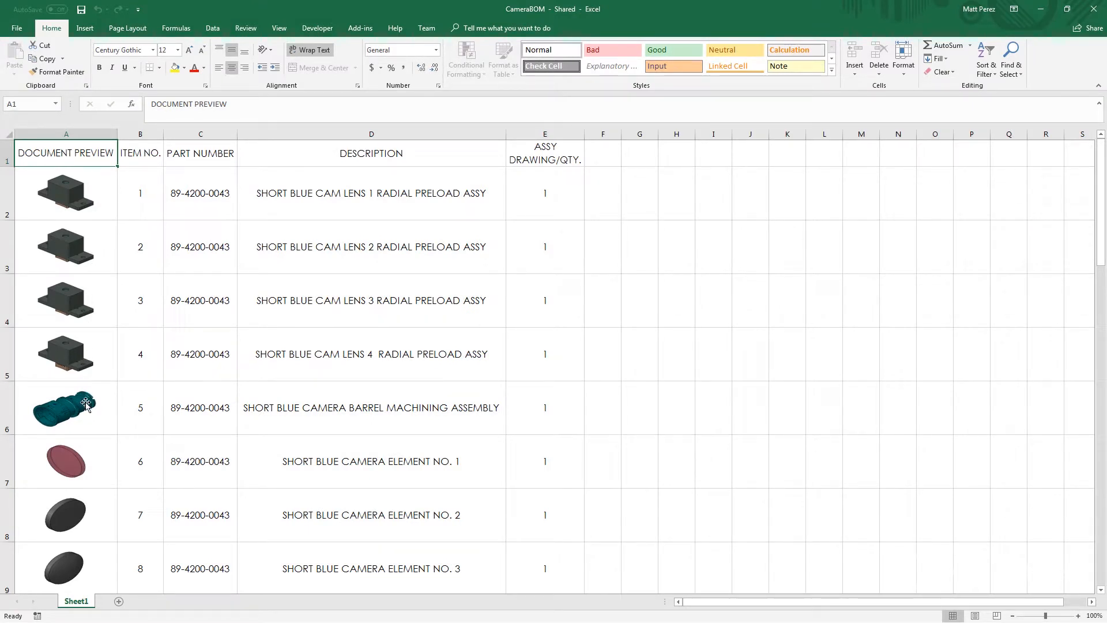
# Step: Switch to the CameraBOM workbook in Excel and look through the preview images of the bill of materials components
pyautogui.scroll(-2, 85, 457)
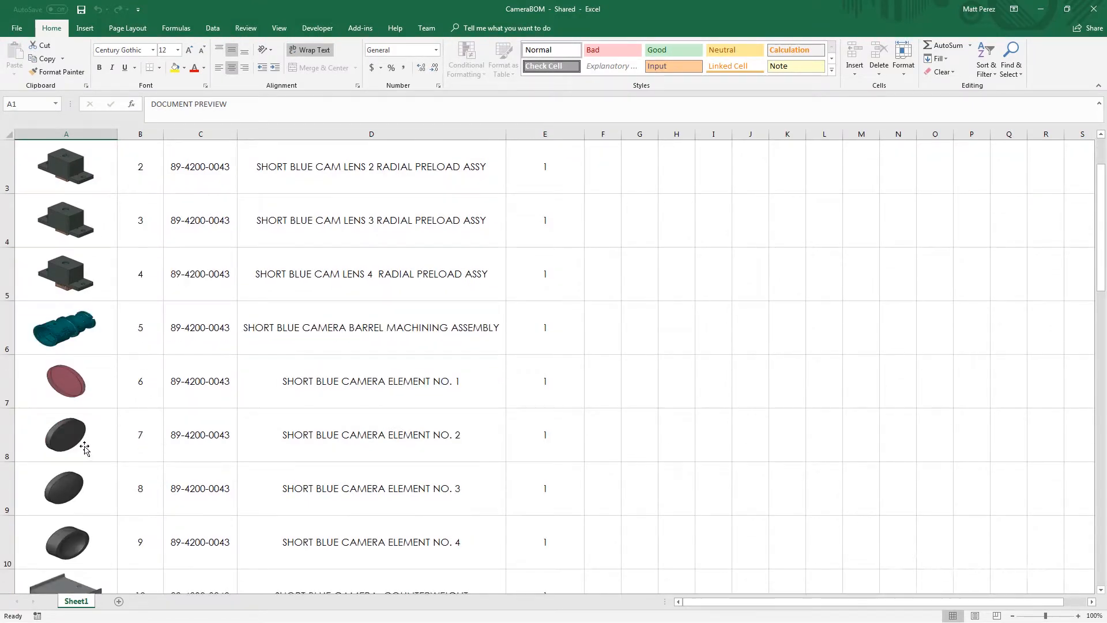
pyautogui.scroll(-2, 84, 446)
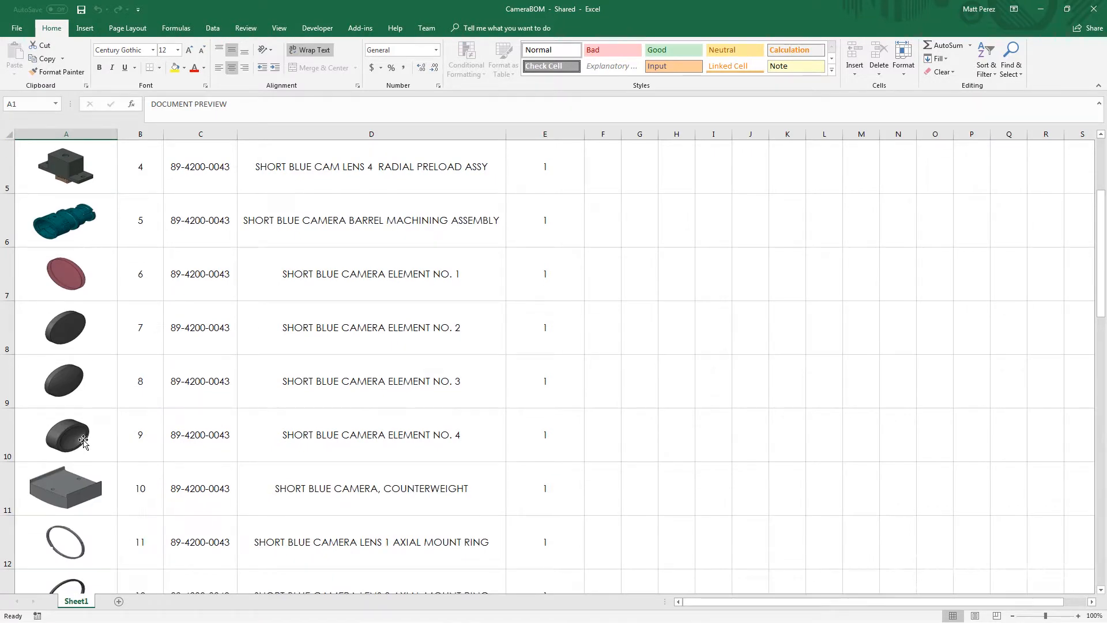
pyautogui.scroll(2, 84, 439)
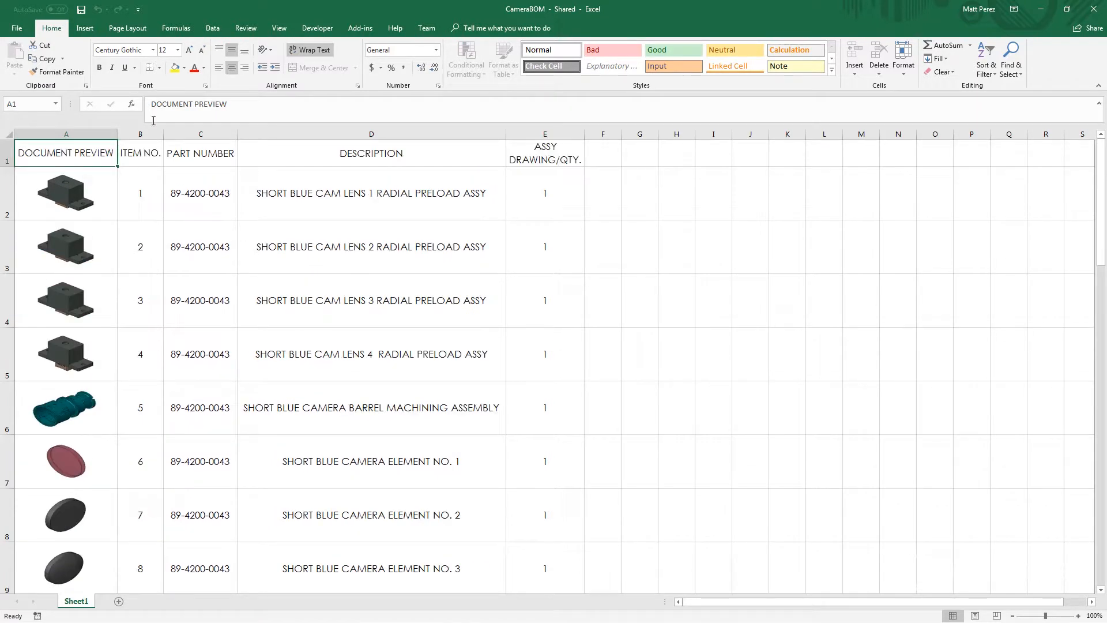